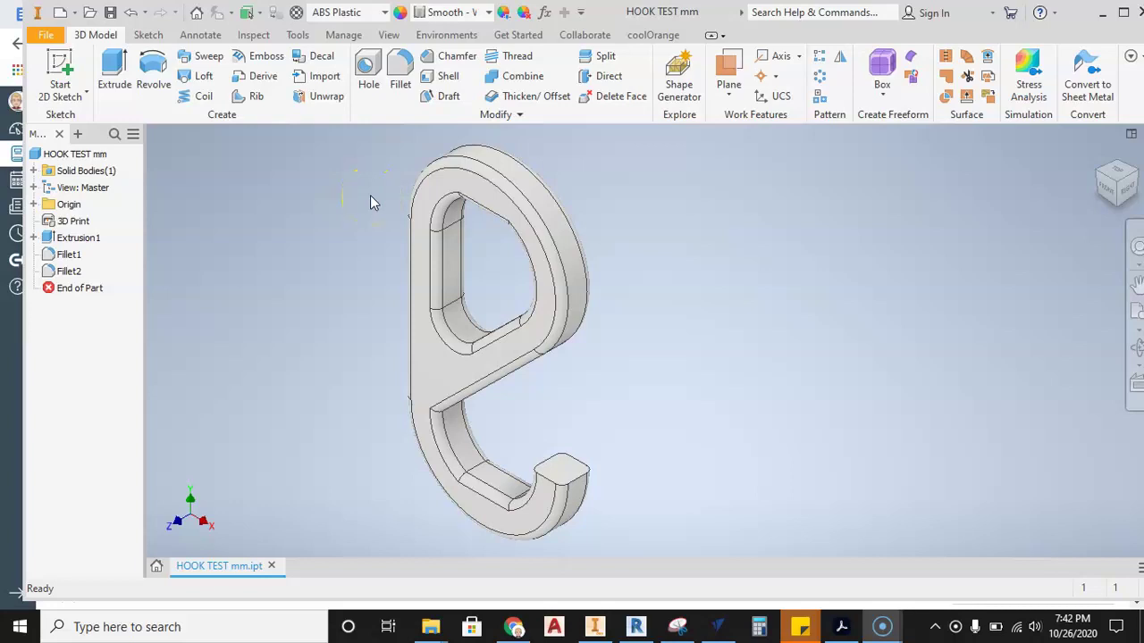
pyautogui.scroll(-3, 496, 284)
pyautogui.scroll(3, 485, 289)
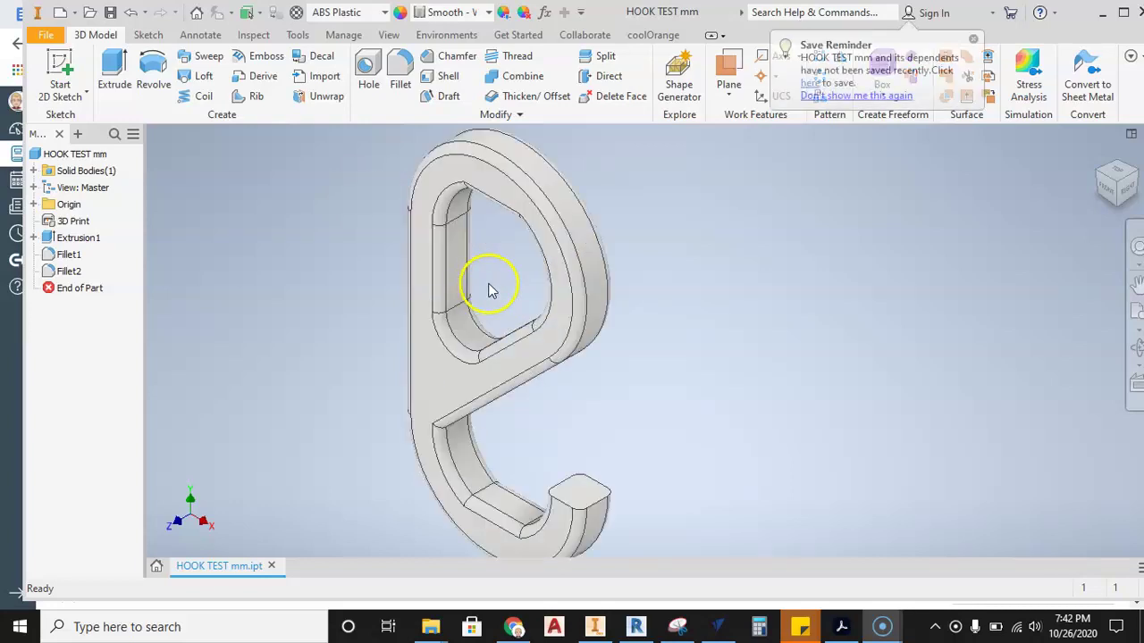
pyautogui.moveTo(485, 286)
pyautogui.mouseDown(button='middle')
pyautogui.moveTo(394, 287)
pyautogui.moveTo(483, 266)
pyautogui.mouseUp(button='middle')
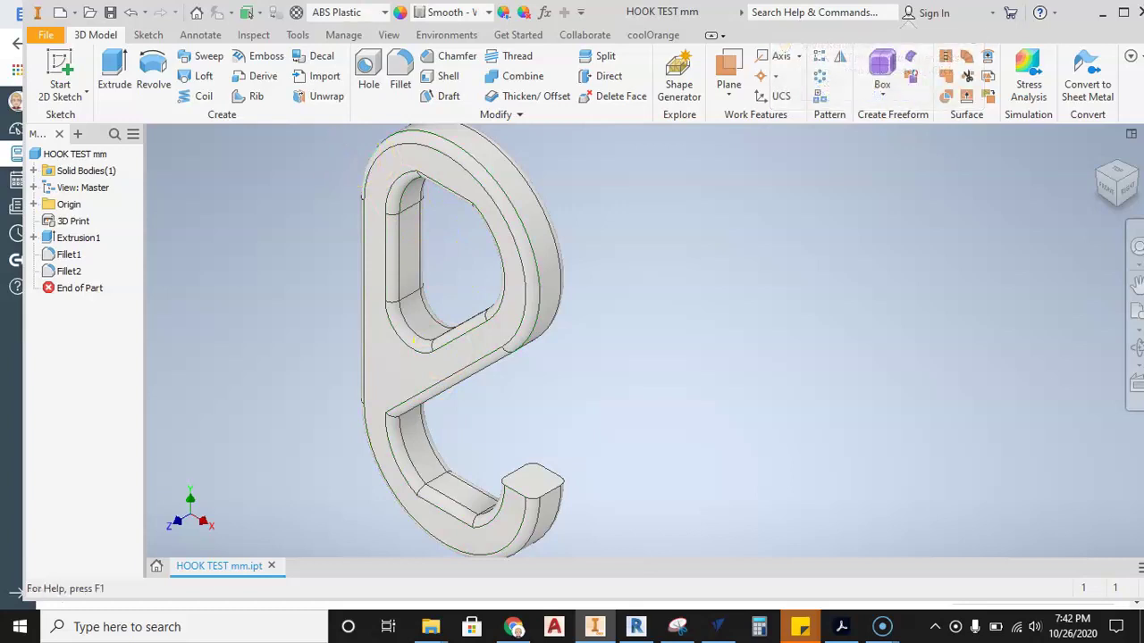
pyautogui.click(296, 12)
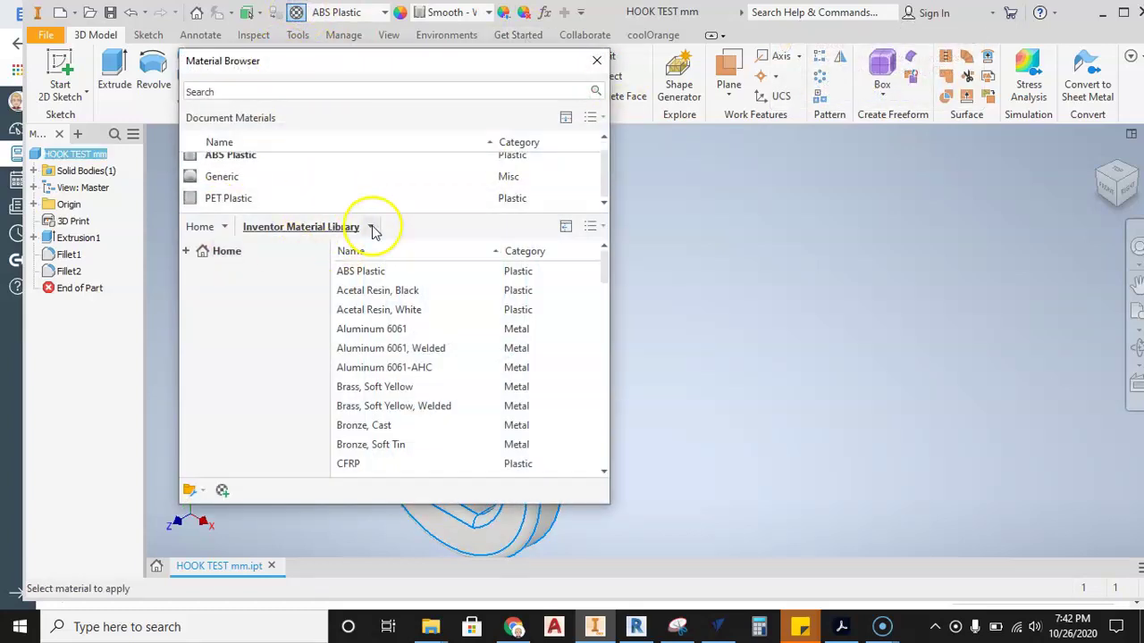
pyautogui.moveTo(459, 210); pyautogui.dragTo(455, 277)
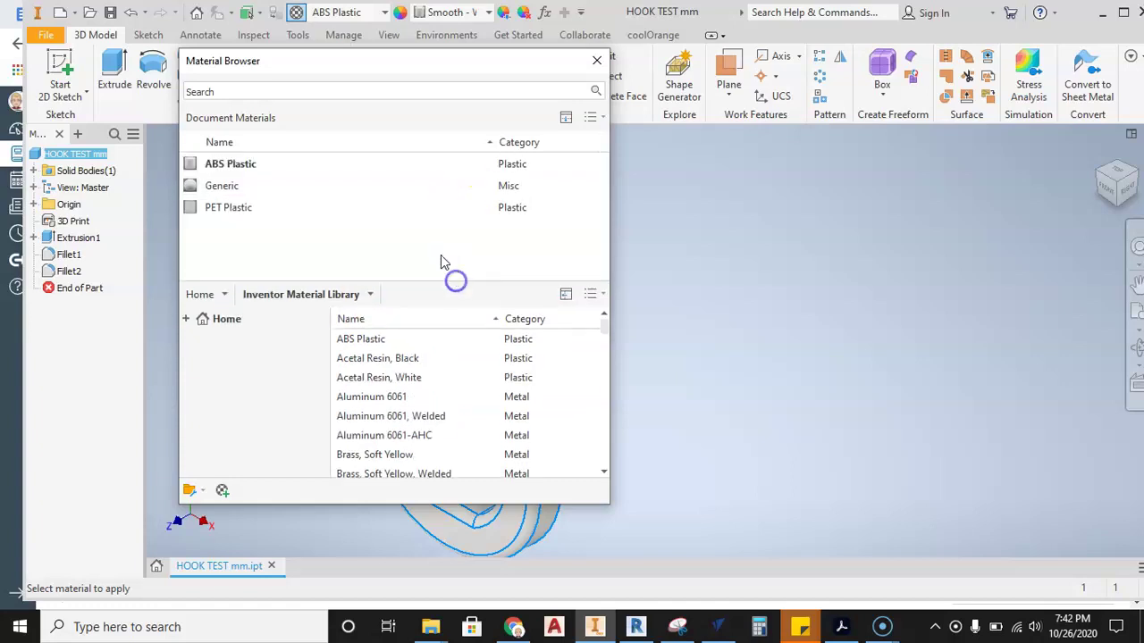
pyautogui.click(597, 61)
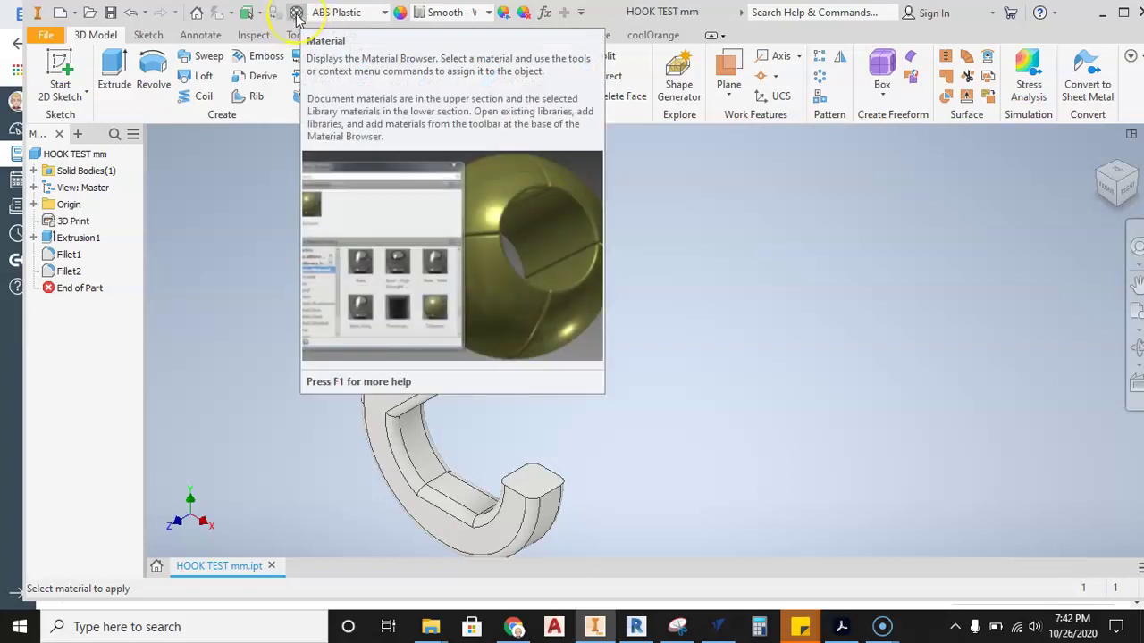
# Open the Material Browser, adjust the height of its document materials area and reposition the window
pyautogui.click(297, 16)
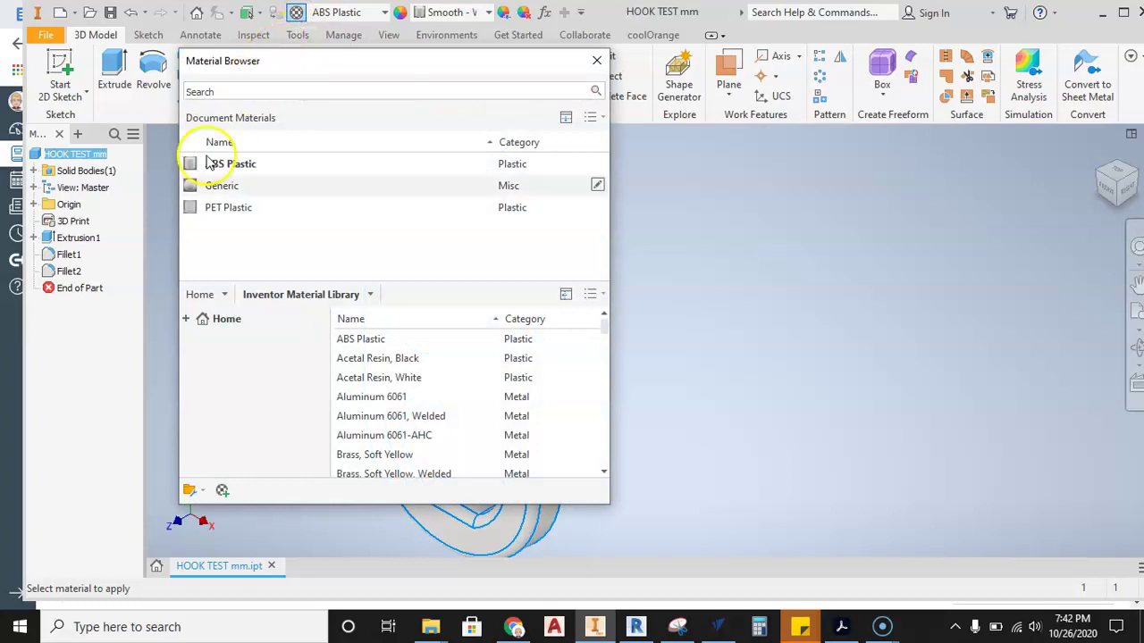
pyautogui.moveTo(332, 277); pyautogui.dragTo(337, 243)
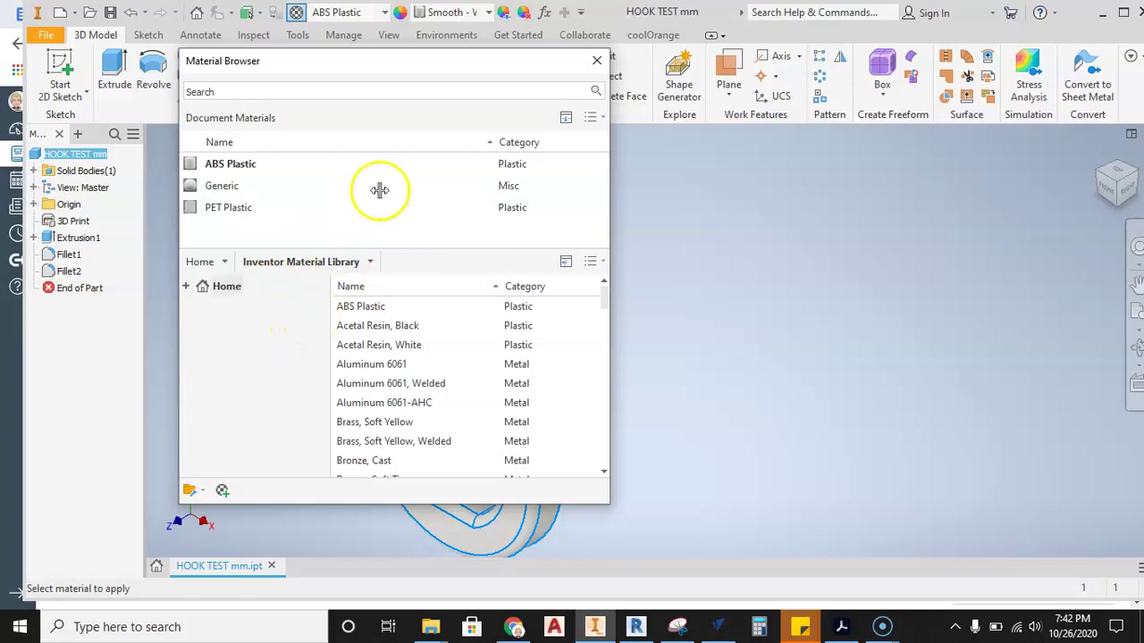
pyautogui.moveTo(385, 62); pyautogui.dragTo(458, 47)
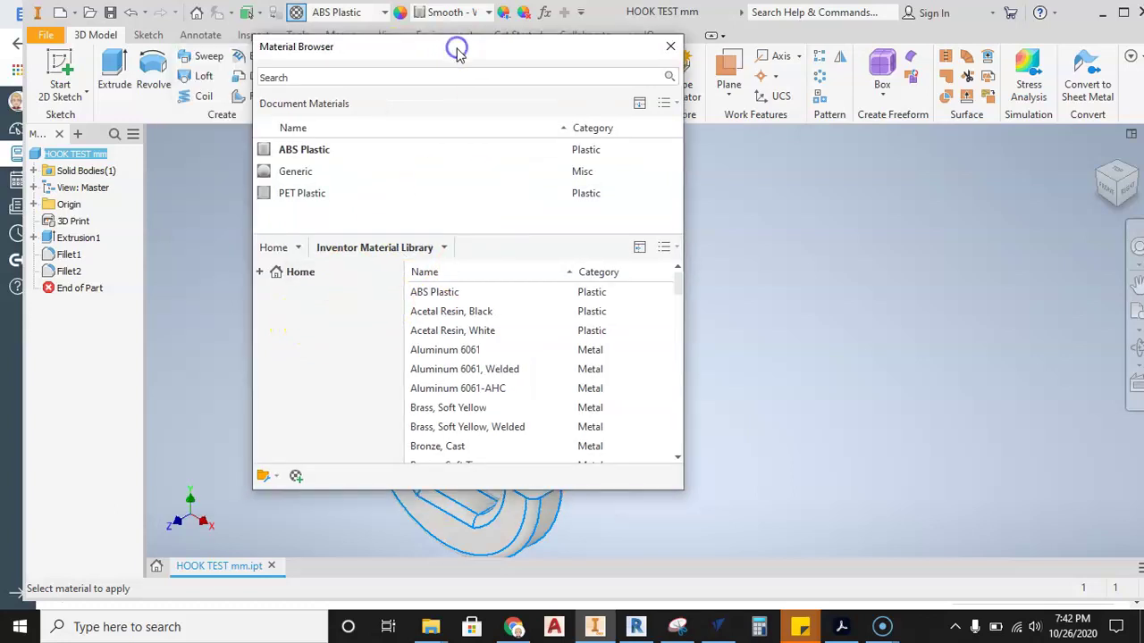
# Create a new document material and name it PLA
pyautogui.click(297, 477)
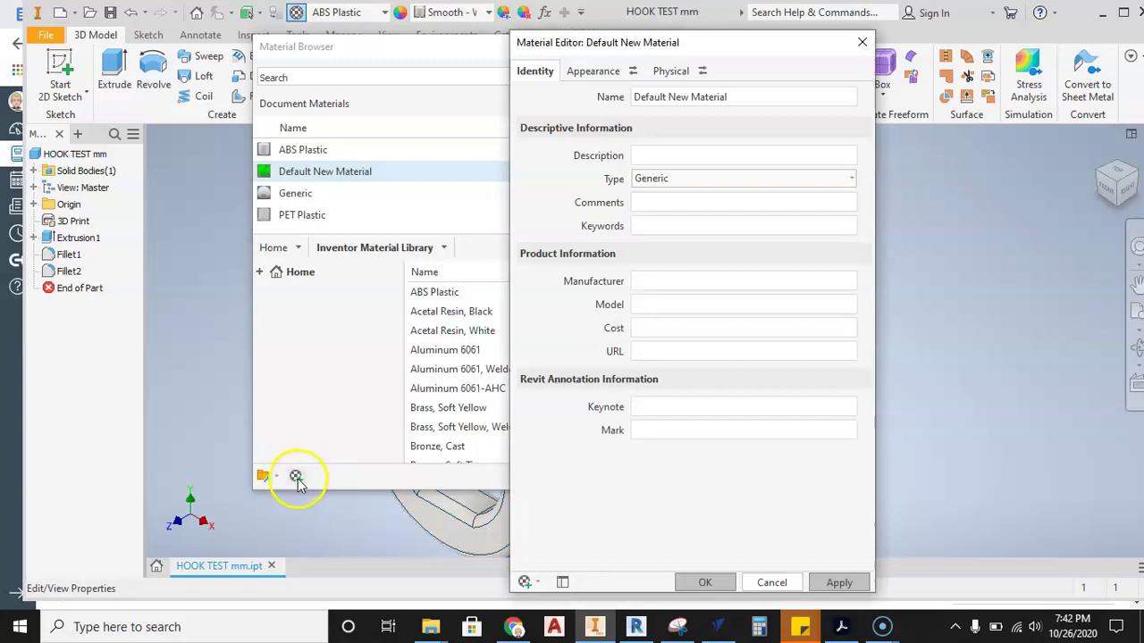
pyautogui.click(861, 42)
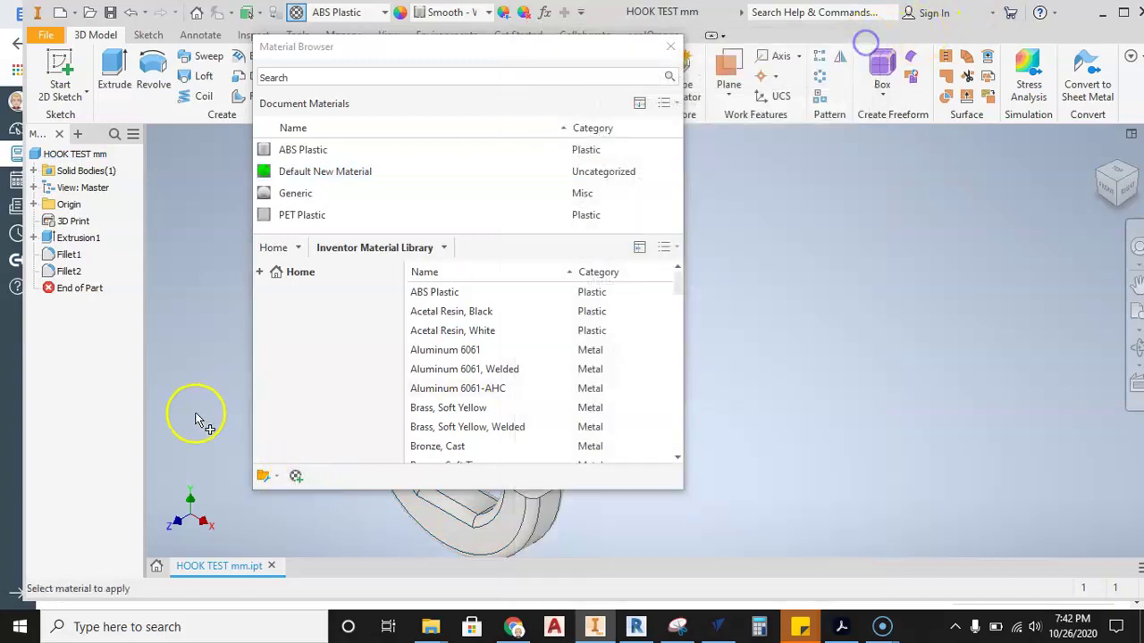
pyautogui.click(298, 477)
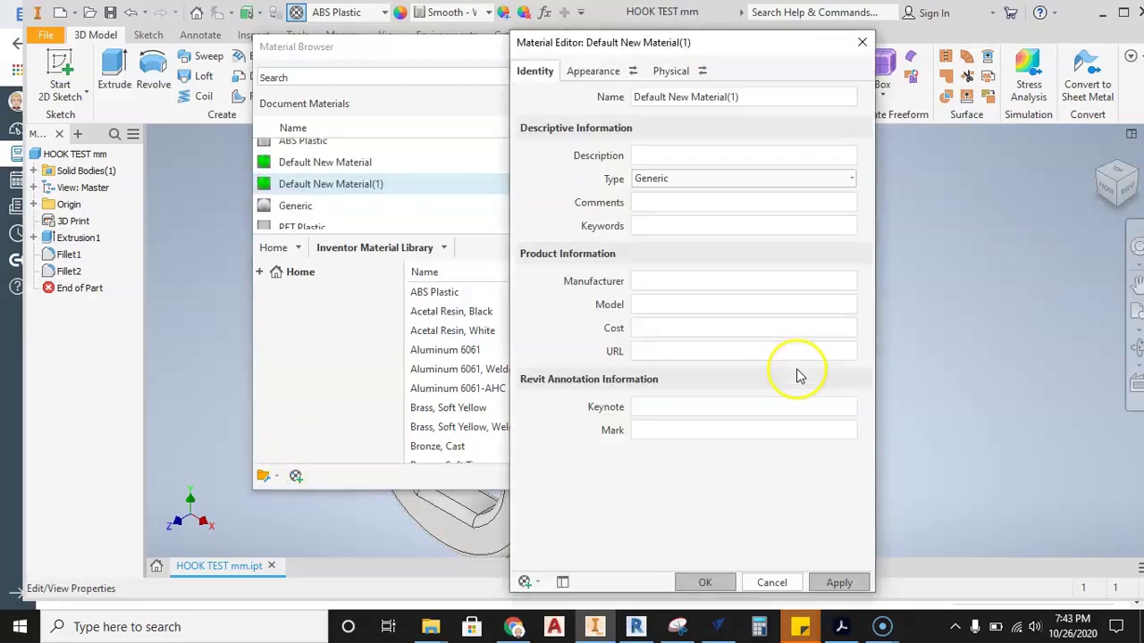
pyautogui.moveTo(742, 43); pyautogui.dragTo(740, 32)
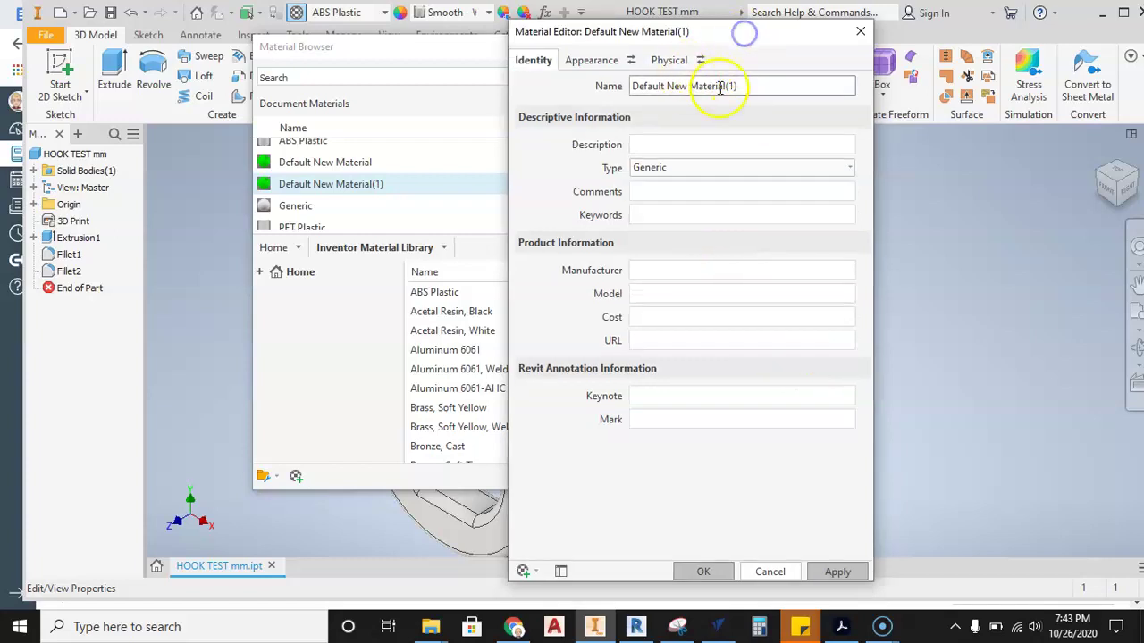
pyautogui.doubleClick(750, 87)
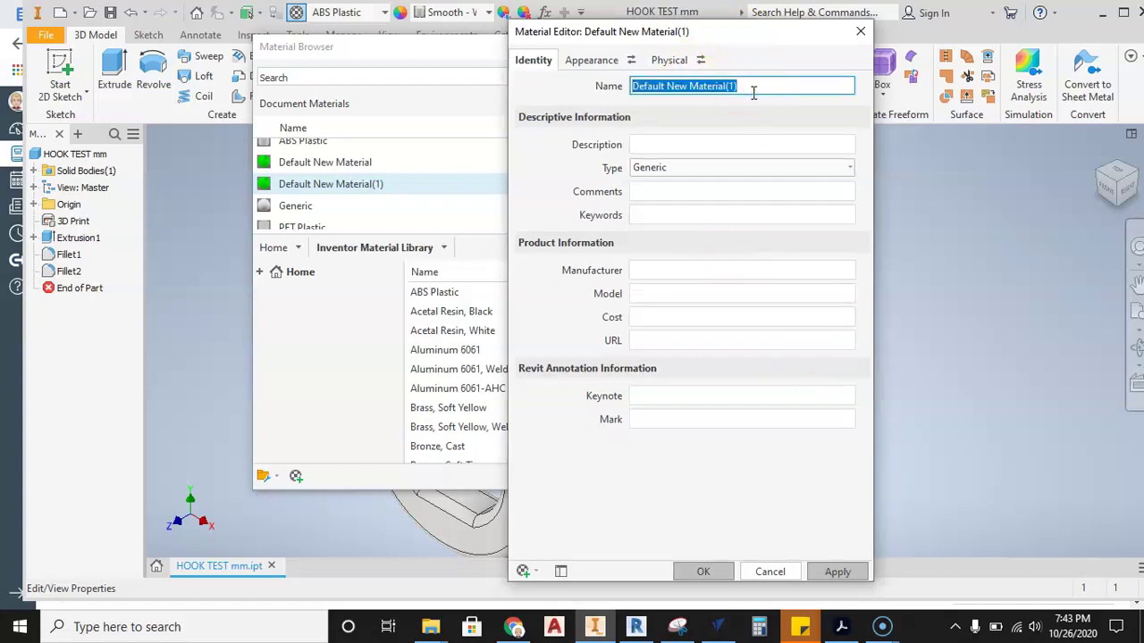
pyautogui.write('LA')
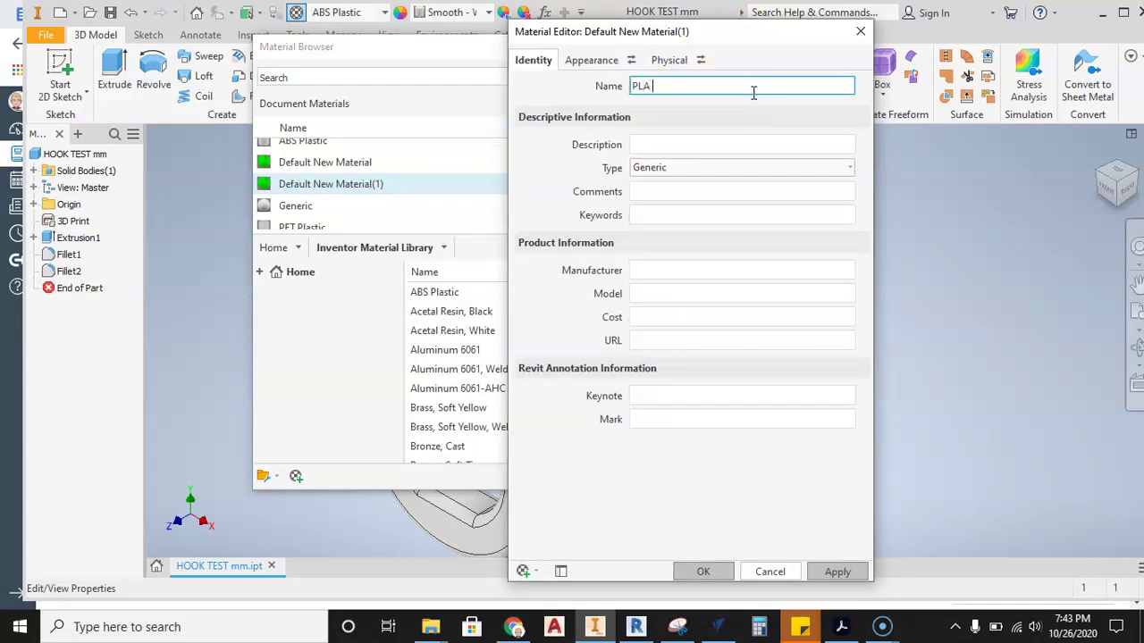
pyautogui.write('LA')
# Set the new material's type to Plastic and look over its physical properties
pyautogui.click(690, 145)
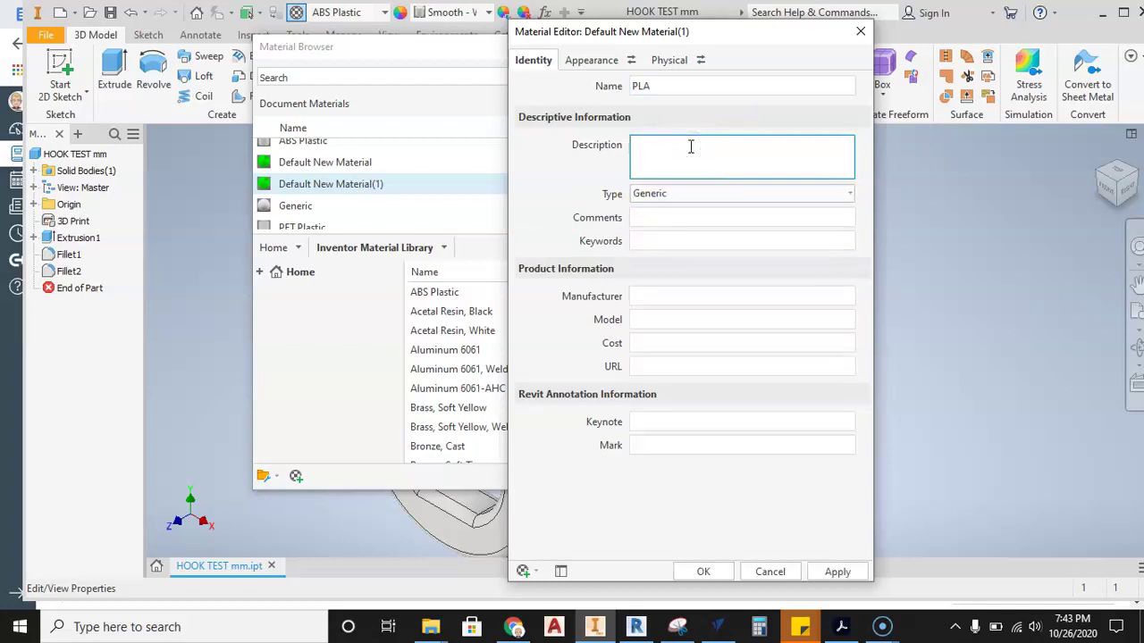
pyautogui.click(685, 197)
pyautogui.click(756, 184)
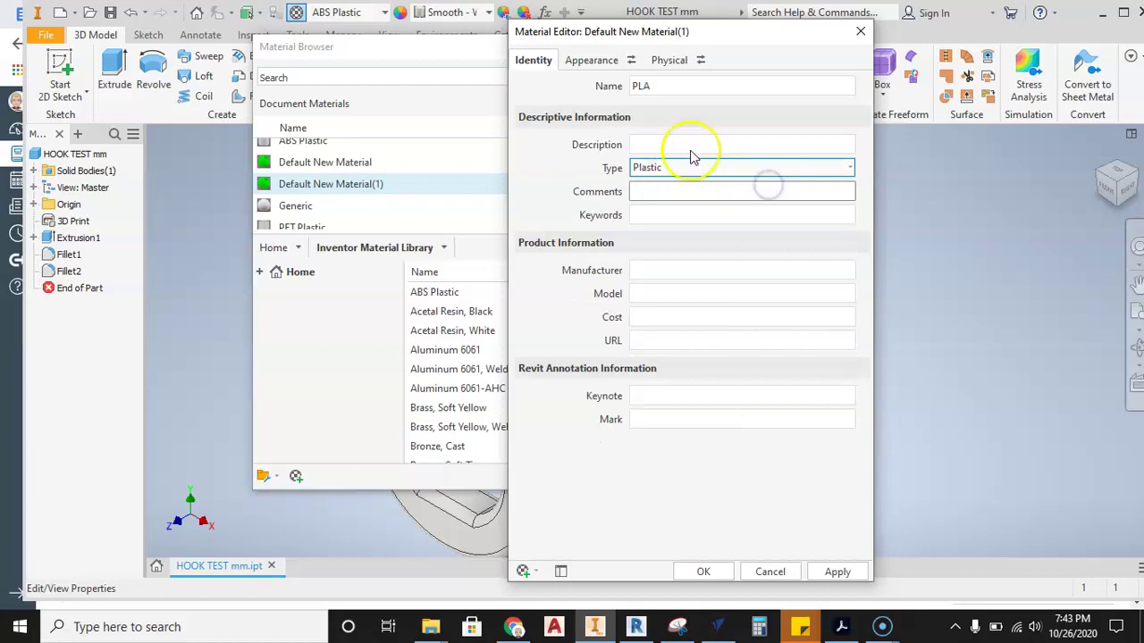
pyautogui.click(679, 146)
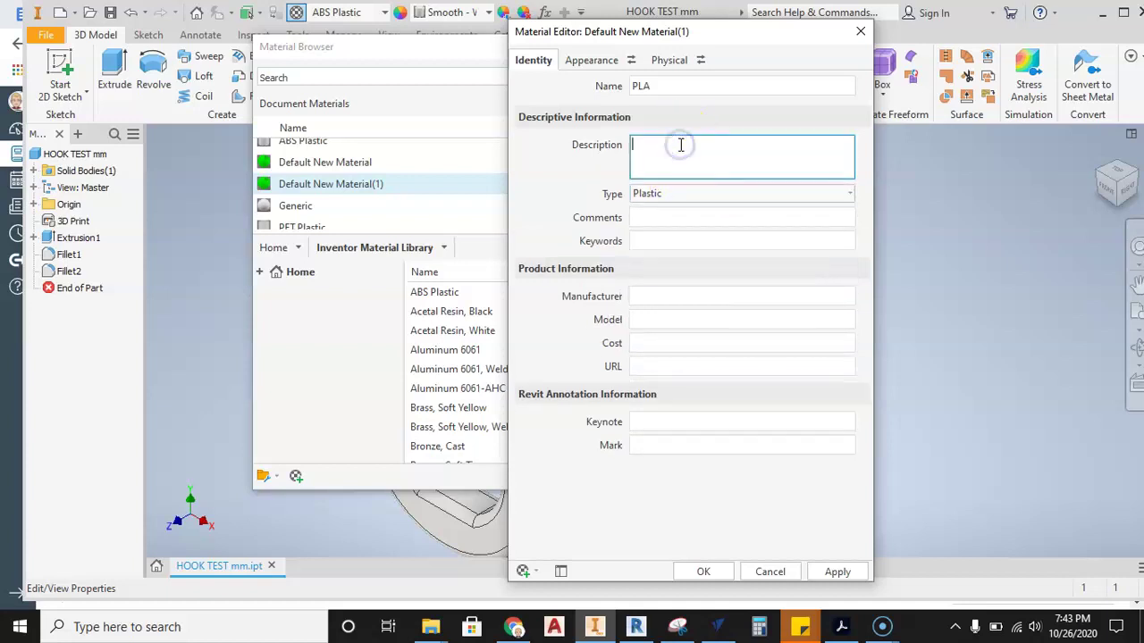
pyautogui.click(684, 65)
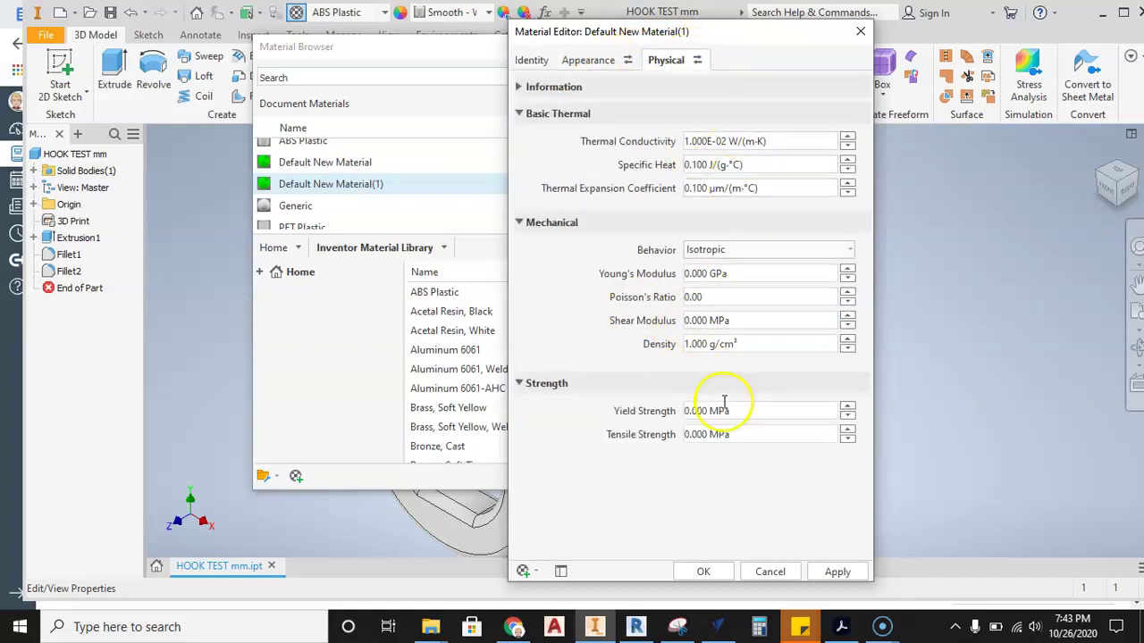
pyautogui.click(534, 60)
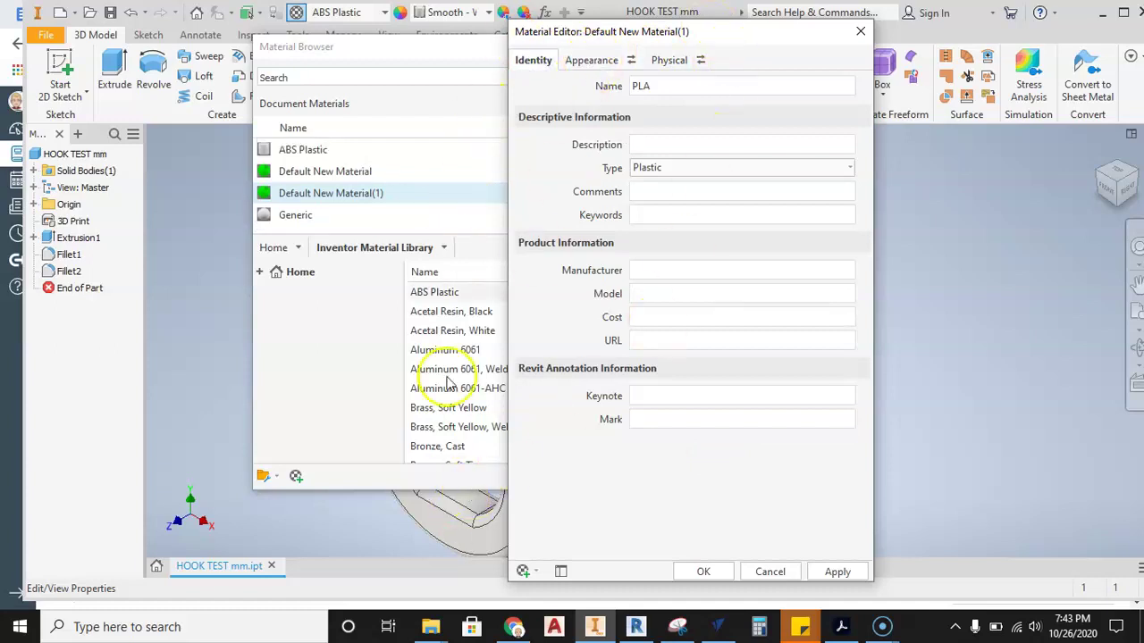
pyautogui.scroll(-1, 460, 393)
# Switch to Chrome and examine the MatWeb data sheet for Polylactic Acid (PLA) Biopolymer
pyautogui.click(514, 628)
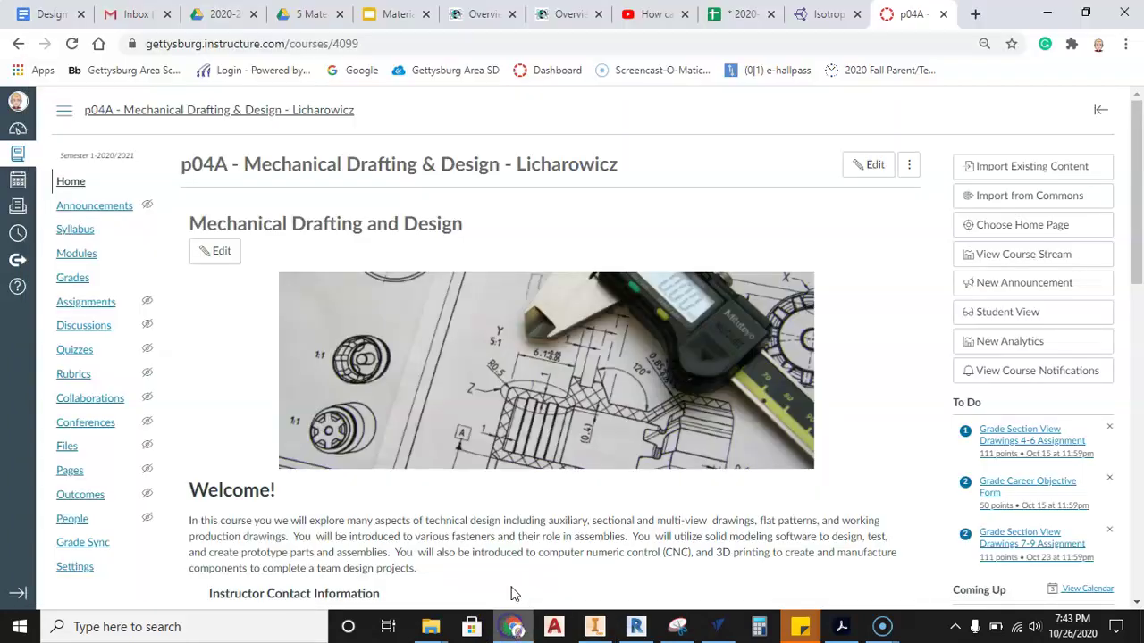
pyautogui.click(498, 13)
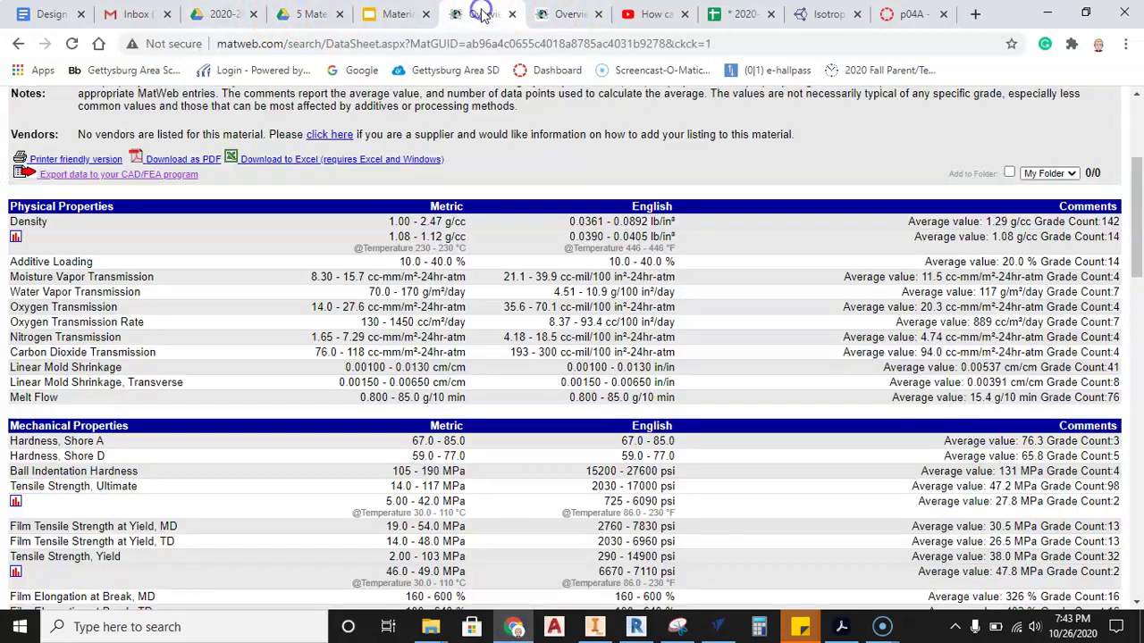
pyautogui.scroll(3, 332, 298)
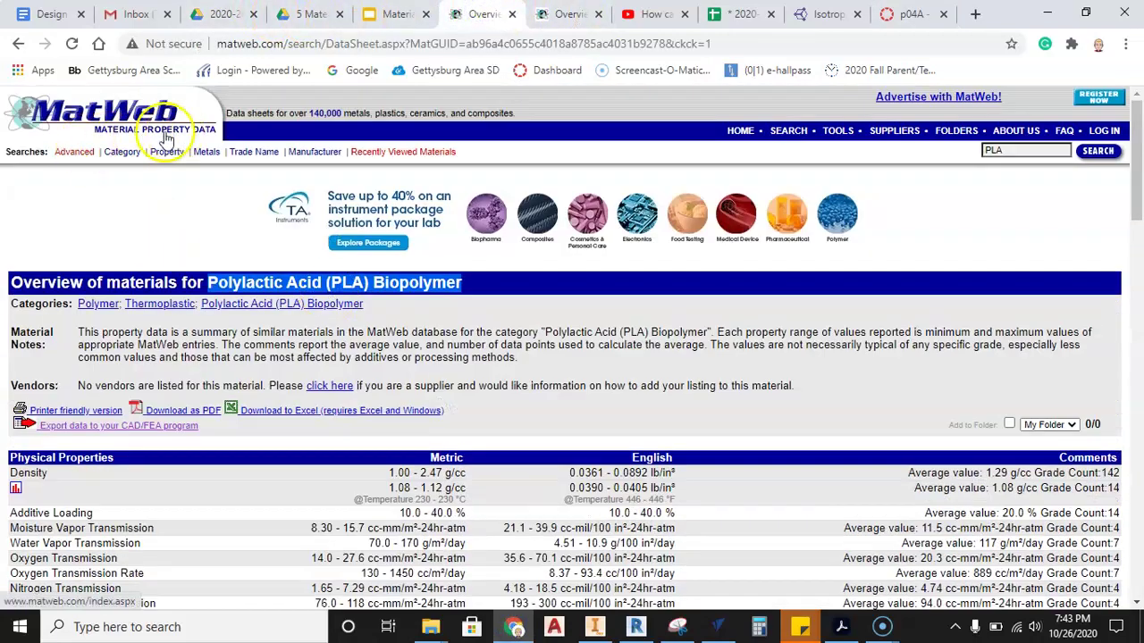
pyautogui.scroll(-2, 166, 189)
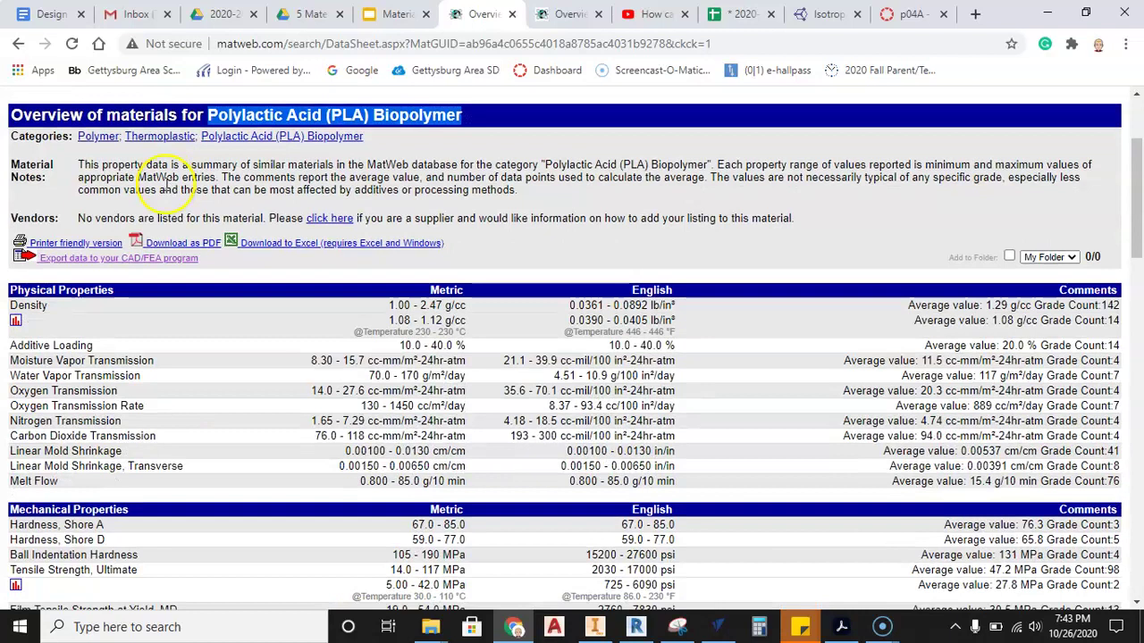
pyautogui.scroll(2, 167, 185)
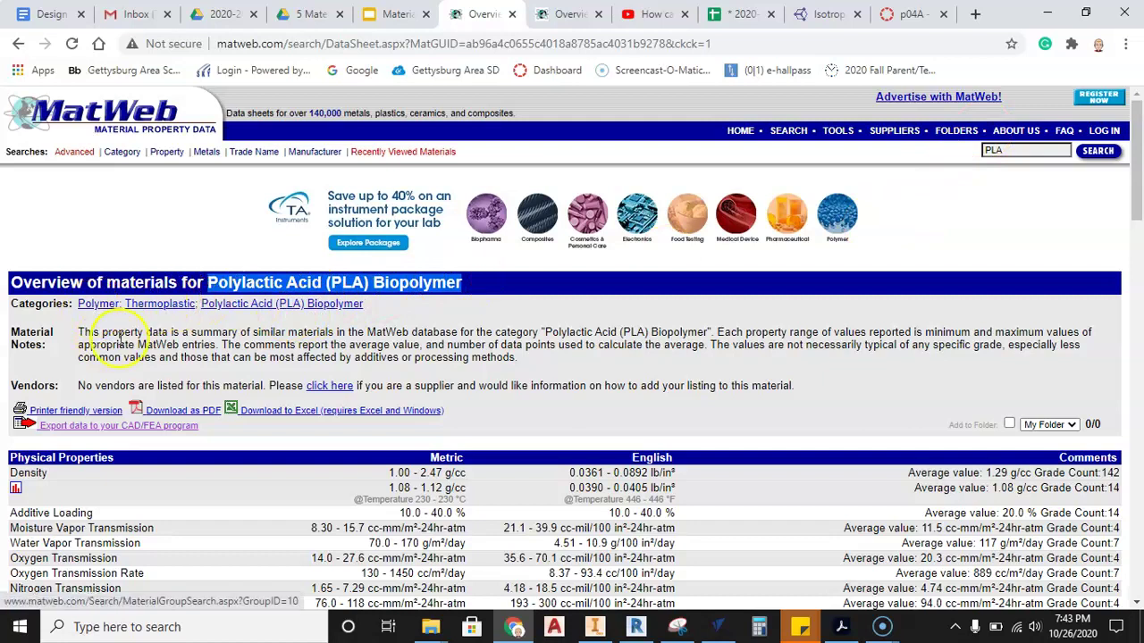
pyautogui.scroll(-2, 202, 390)
pyautogui.scroll(-1, 170, 360)
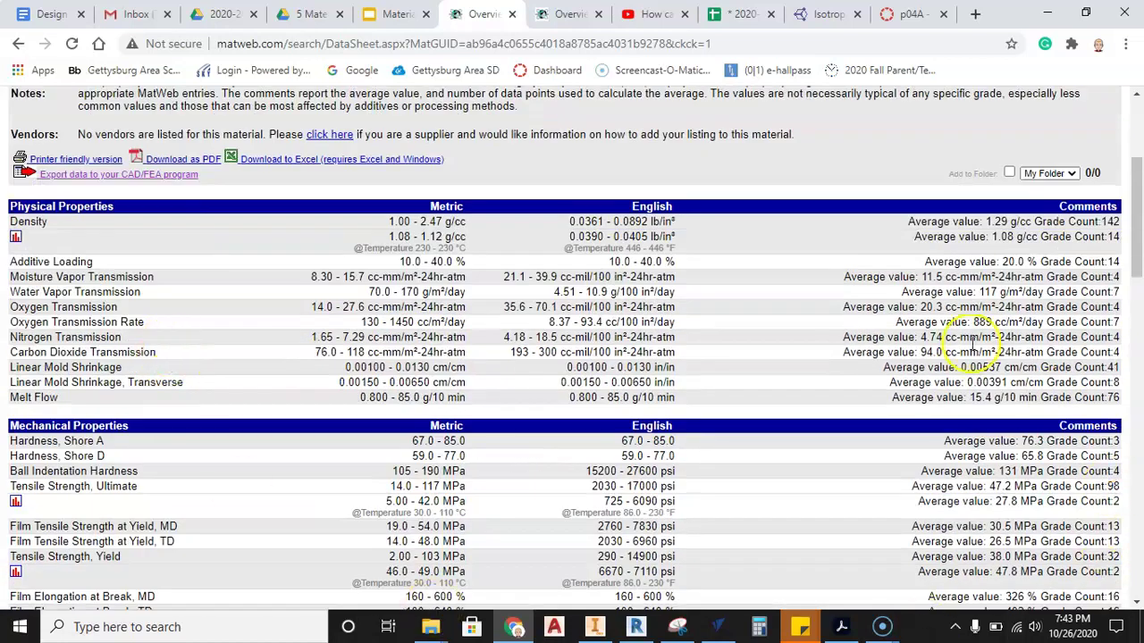
pyautogui.scroll(1, 819, 394)
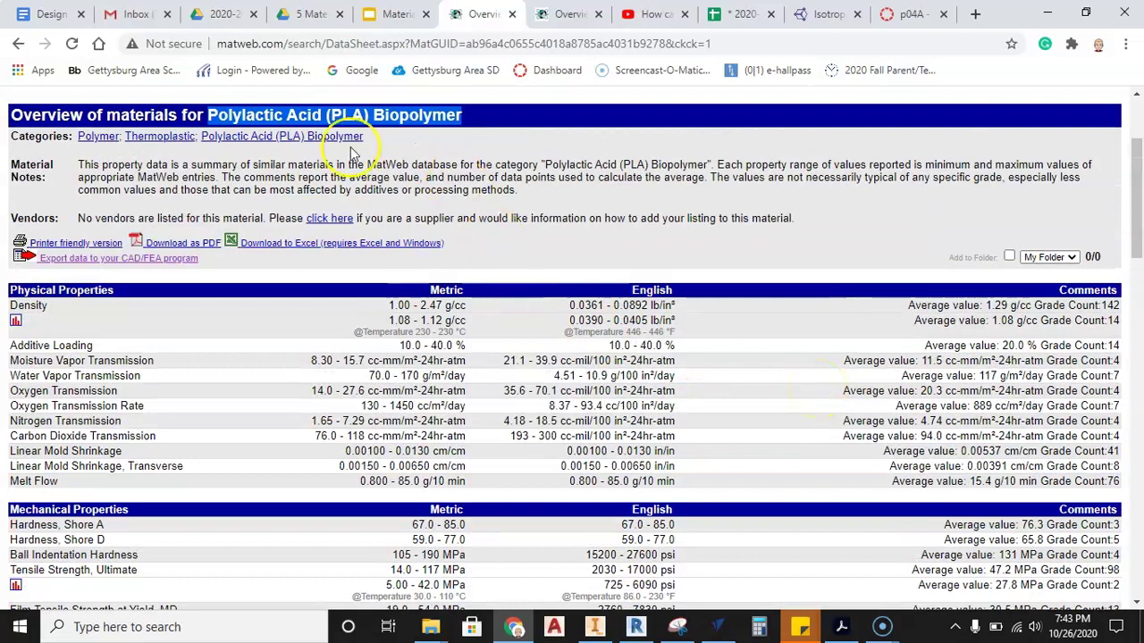
# Copy "Polylactic Acid (PLA) Biopolymer" from the MatWeb heading into the PLA material's description in Inventor
pyautogui.click(323, 127)
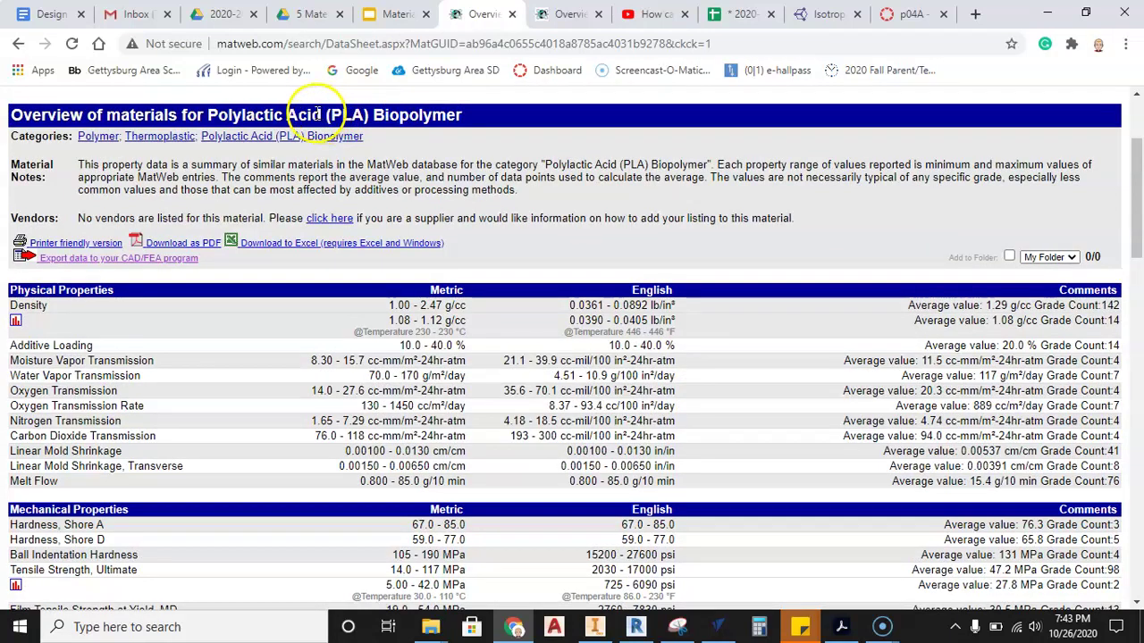
pyautogui.moveTo(474, 121); pyautogui.dragTo(235, 116)
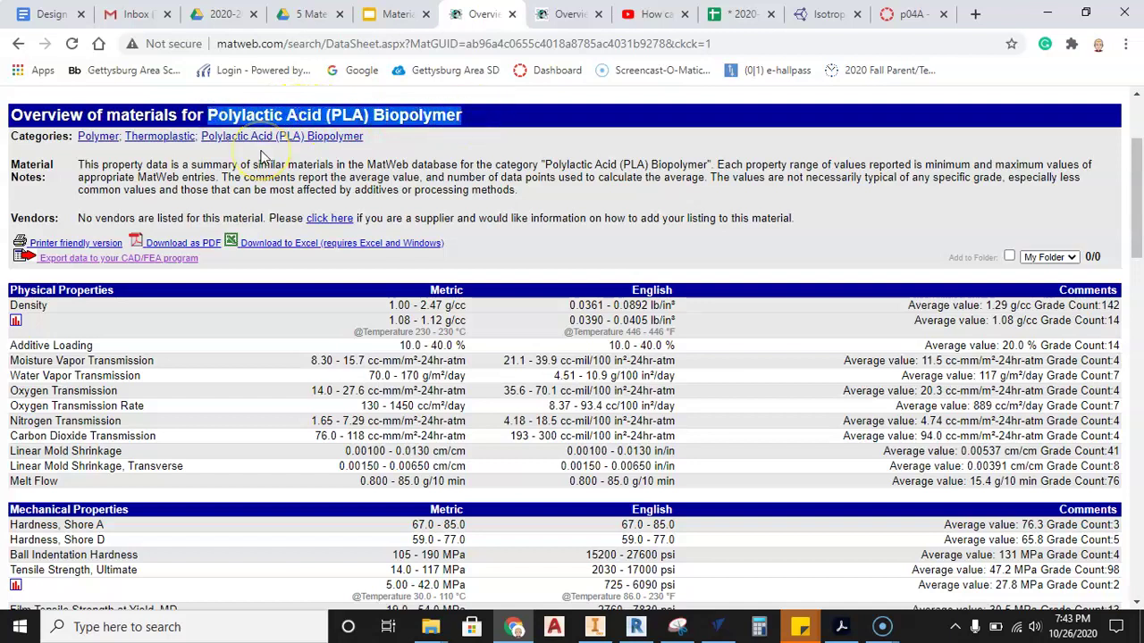
pyautogui.click(594, 627)
pyautogui.click(641, 143)
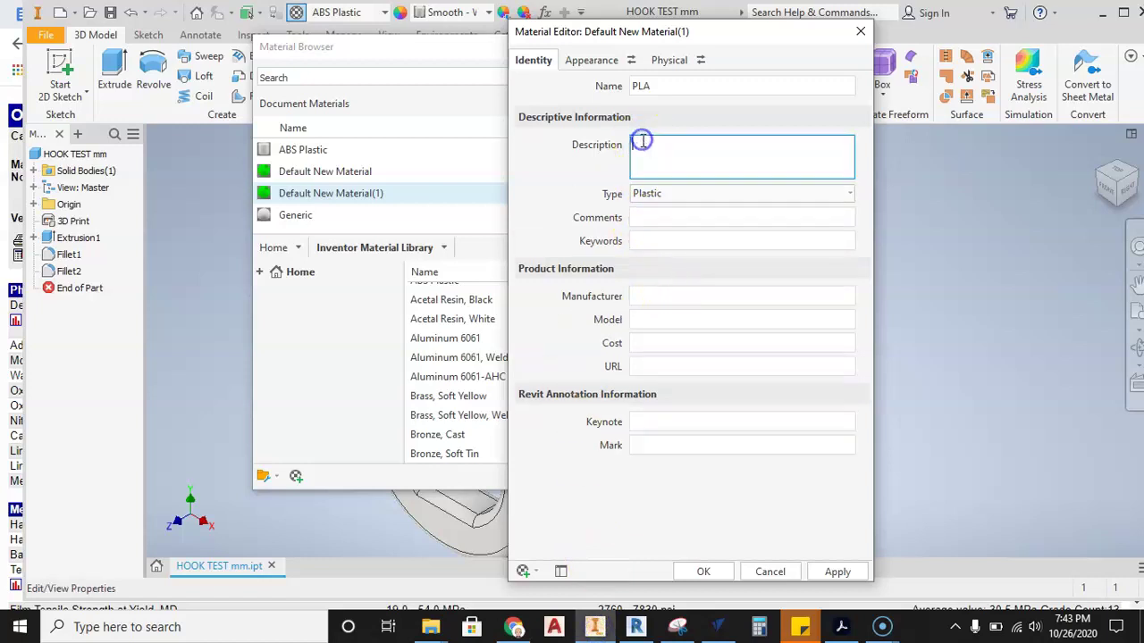
pyautogui.write('Polylactic Acid (PLA) Biopolymer')
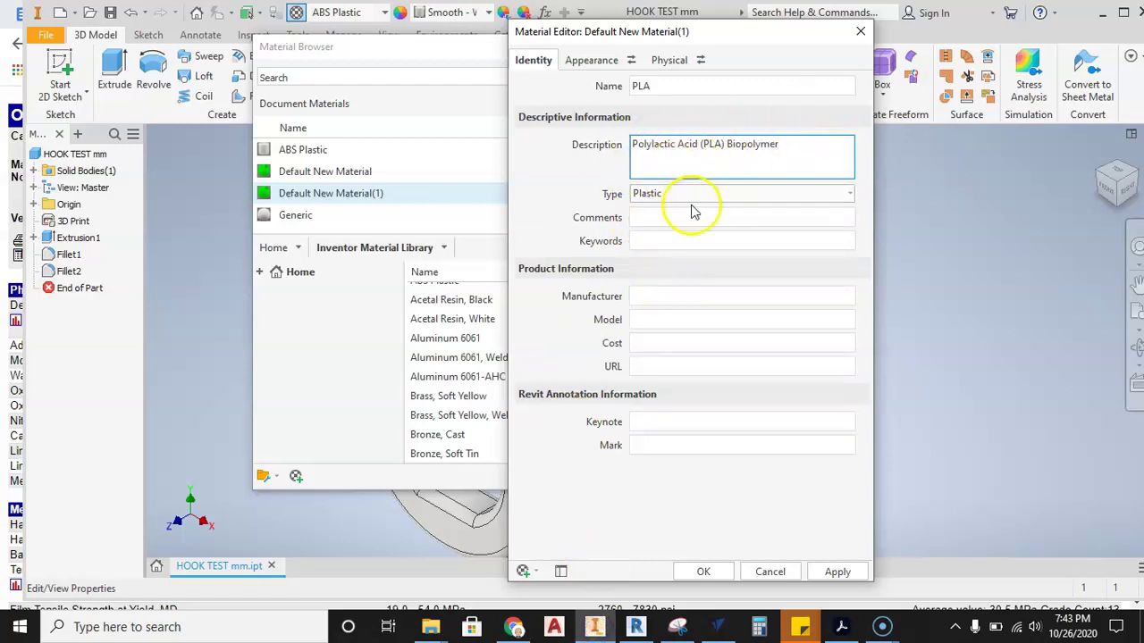
# Copy the MatWeb data sheet's web address from Chrome into the PLA material's URL in Inventor
pyautogui.click(655, 368)
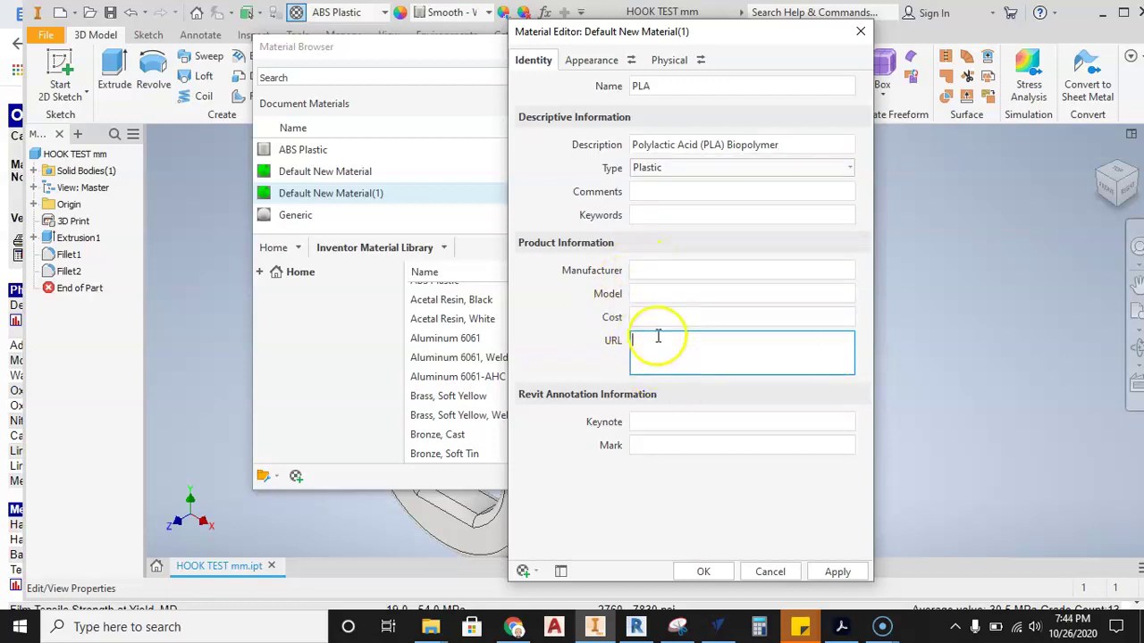
pyautogui.click(512, 628)
pyautogui.click(406, 45)
pyautogui.hotkey('ctrl', 'c')
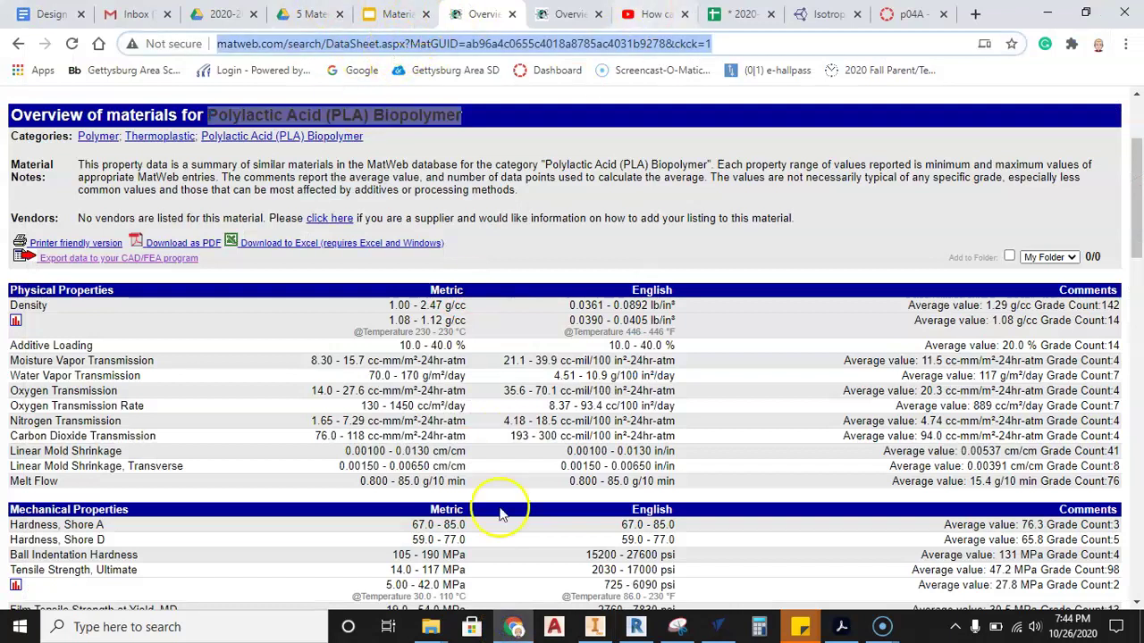
pyautogui.click(594, 628)
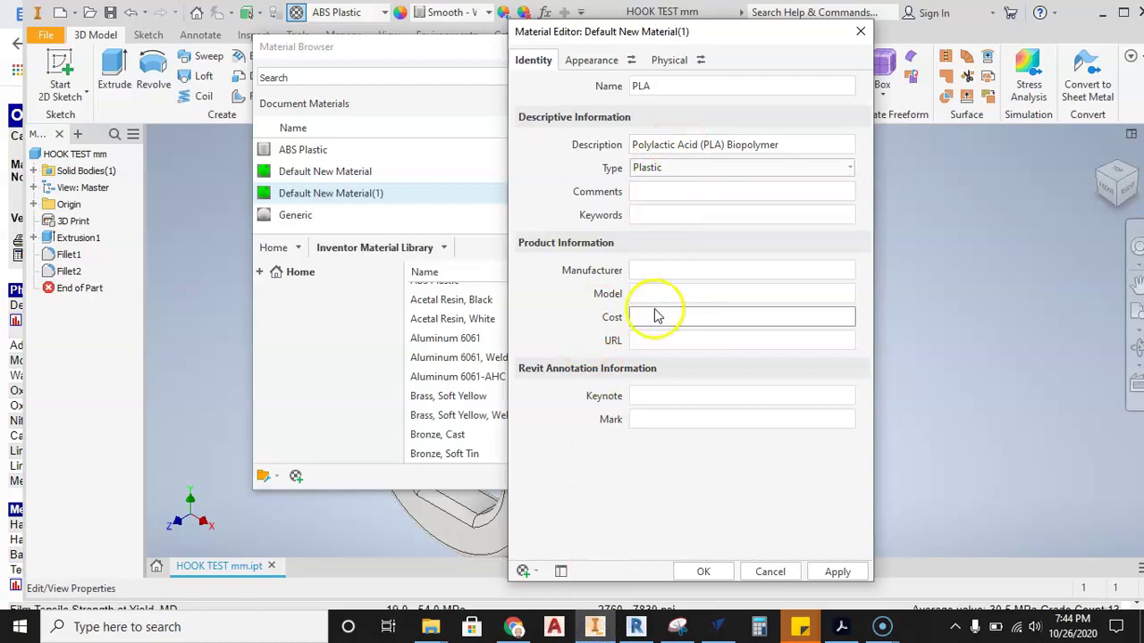
pyautogui.click(651, 339)
pyautogui.hotkey('ctrl', 'v')
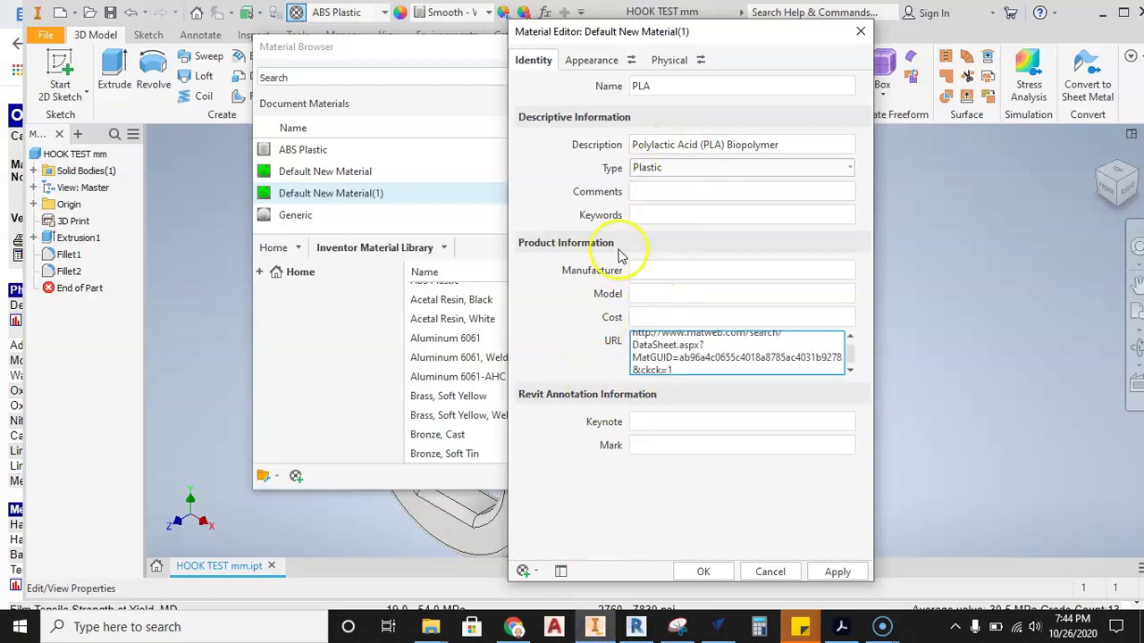
# Enter "Hatchbox," as the PLA material's manufacturer and look over its appearance settings
pyautogui.click(664, 271)
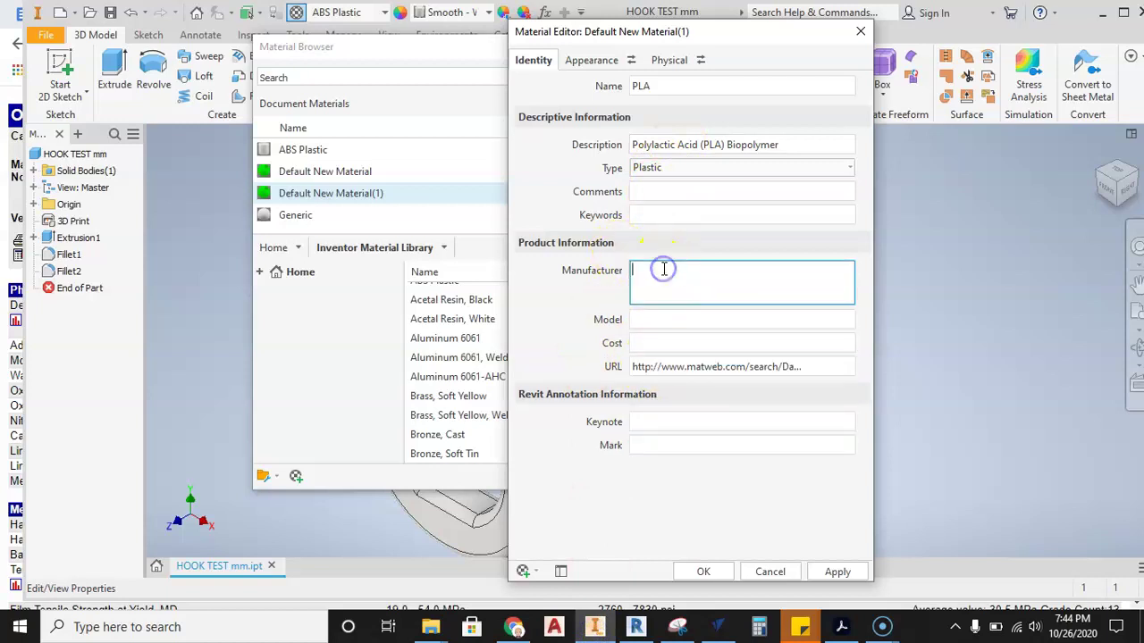
pyautogui.click(652, 280)
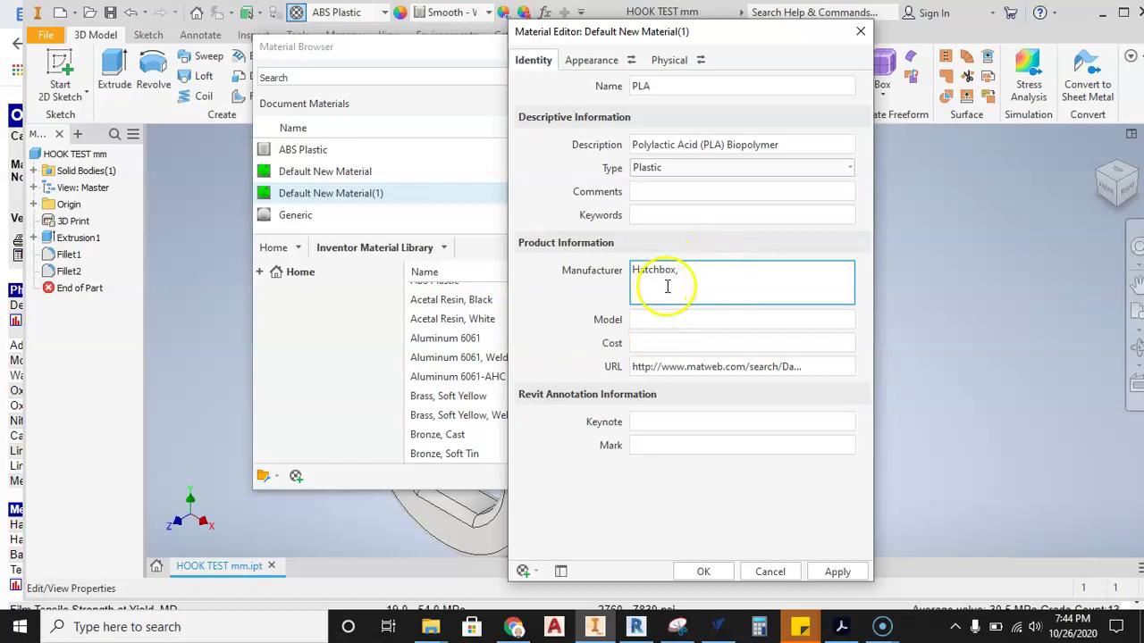
pyautogui.click(604, 67)
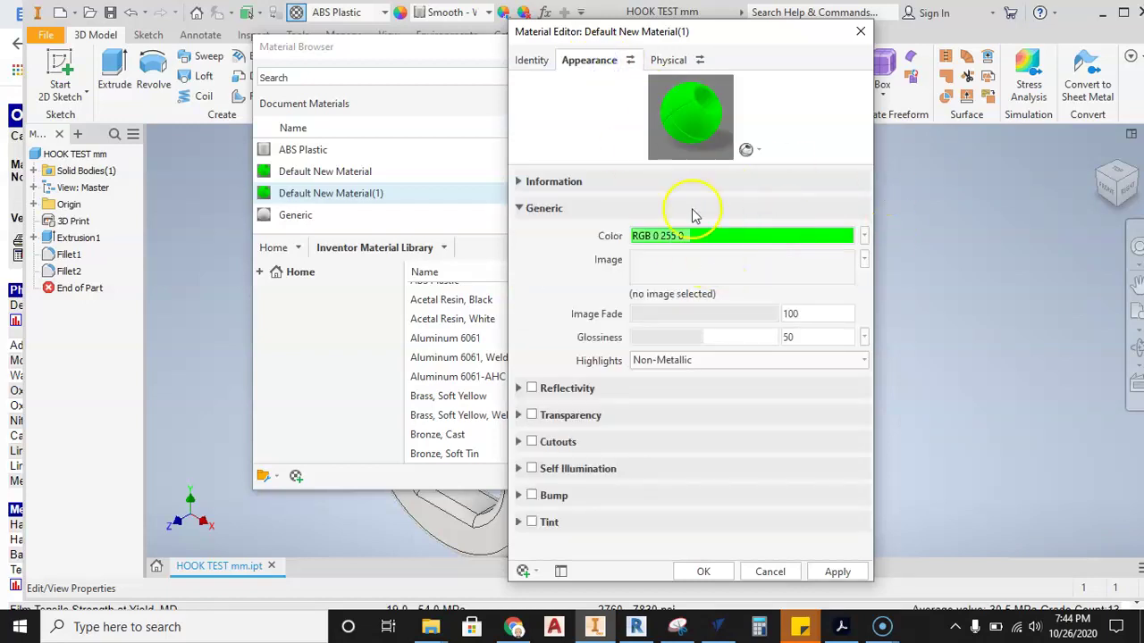
# Show the PLA material's physical properties with Basic Thermal collapsed and only the Mechanical and Strength groups expanded
pyautogui.click(666, 61)
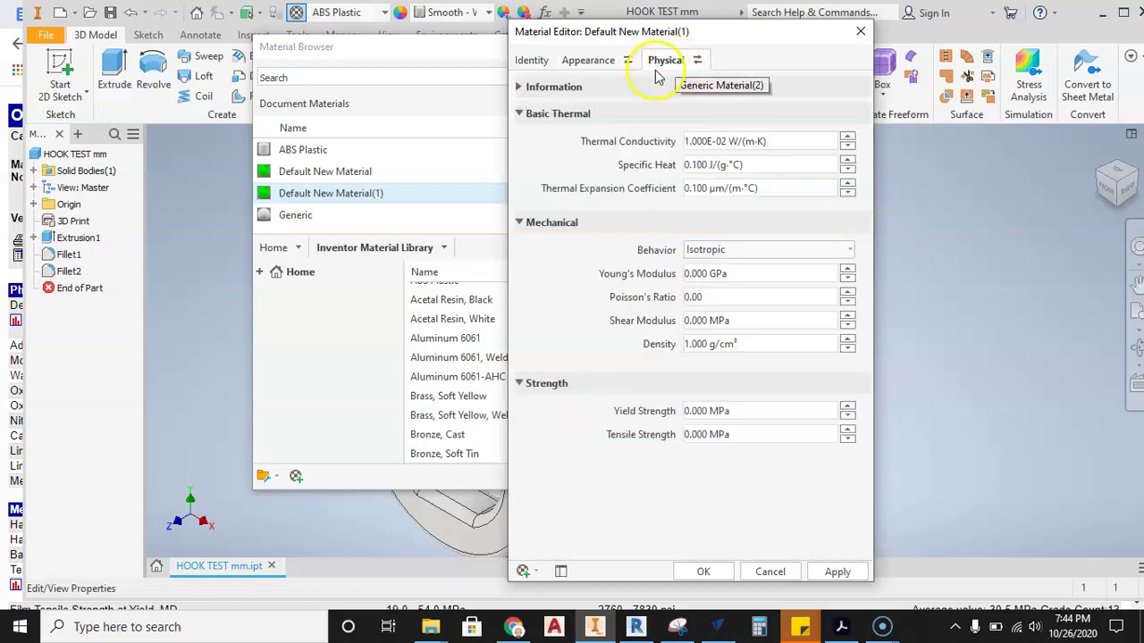
pyautogui.click(529, 222)
pyautogui.click(529, 249)
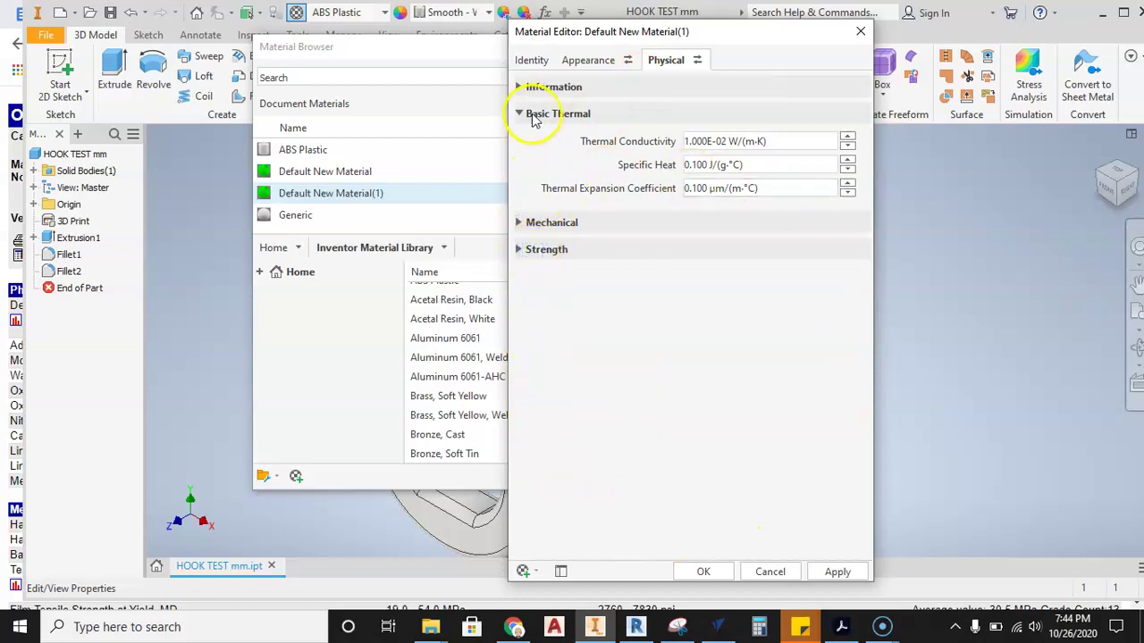
pyautogui.click(532, 115)
pyautogui.click(521, 140)
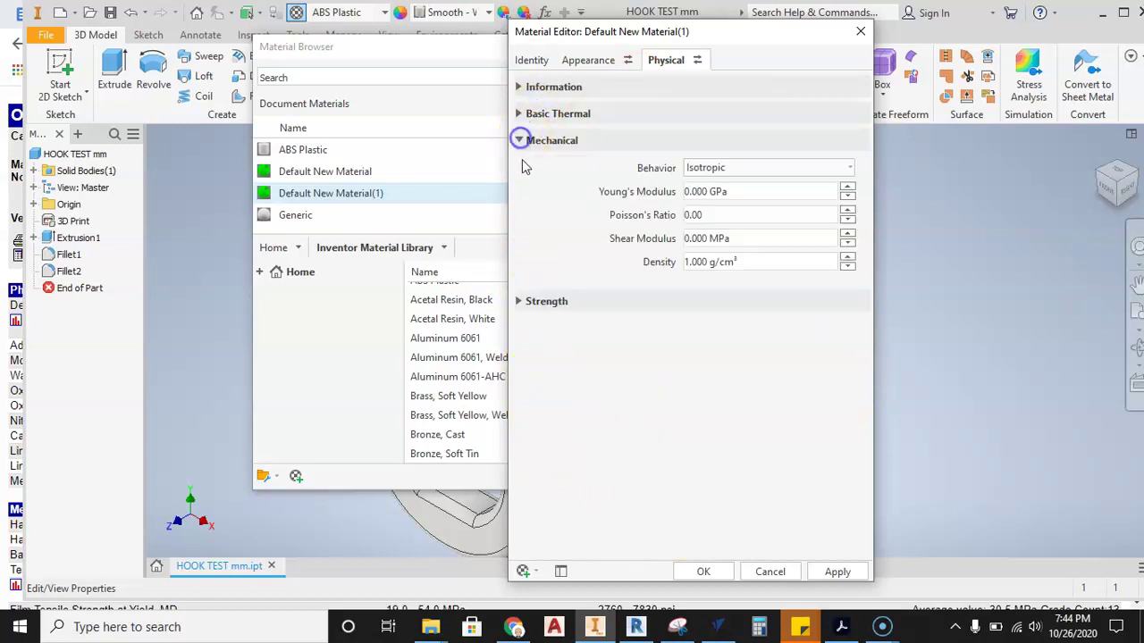
pyautogui.click(521, 301)
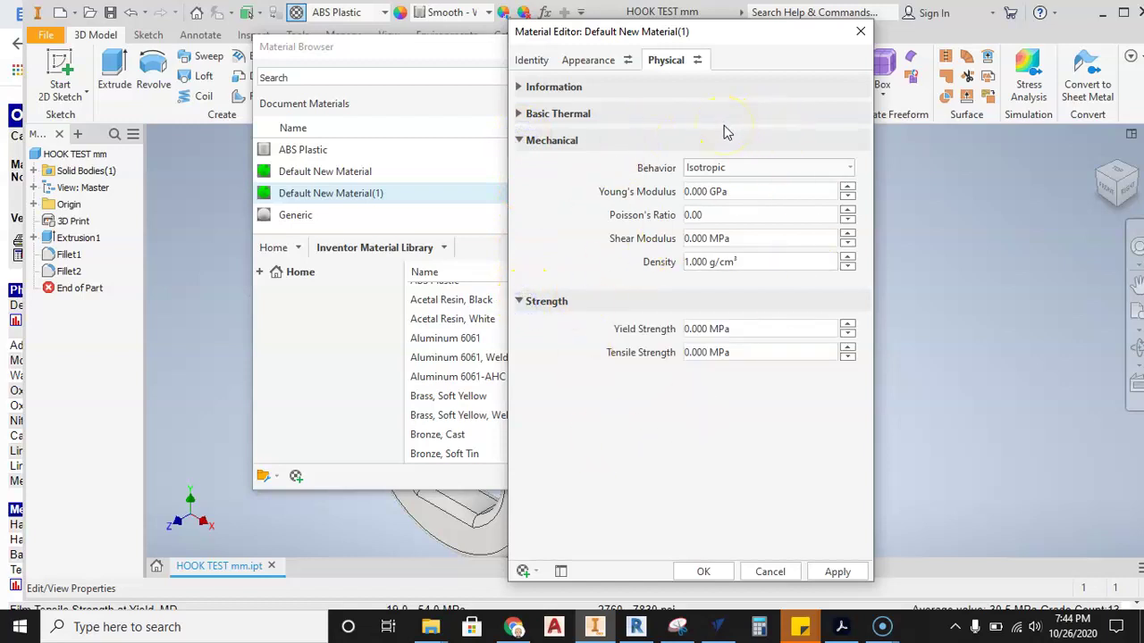
pyautogui.moveTo(759, 29)
pyautogui.mouseDown()
pyautogui.moveTo(786, 31)
pyautogui.moveTo(756, 39)
pyautogui.mouseUp()
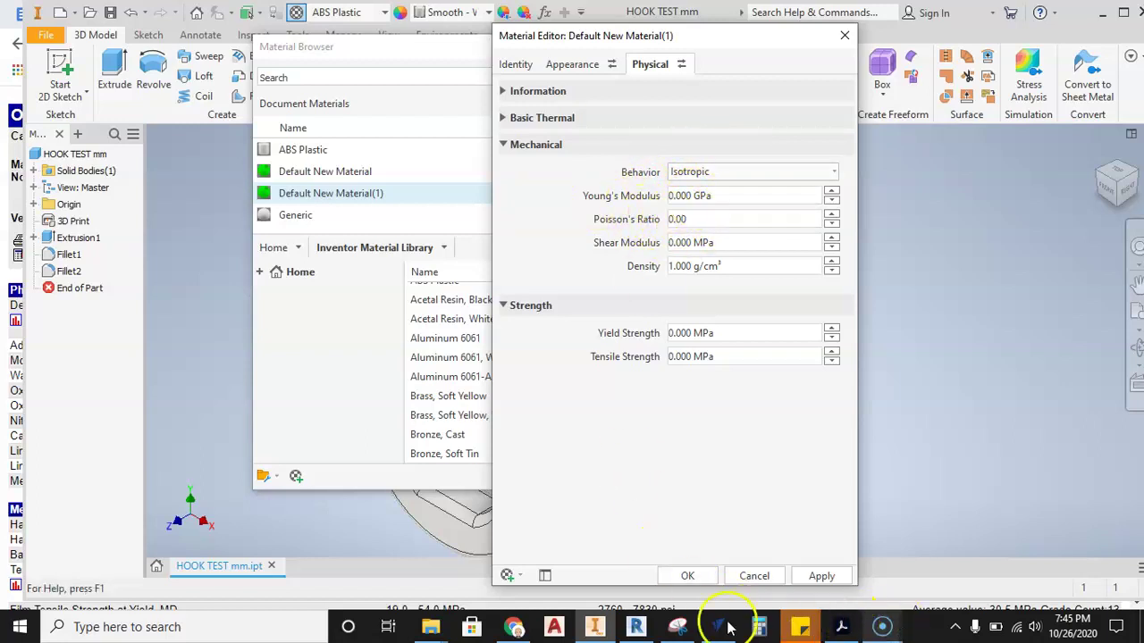
# Look up the average modulus of elasticity on the MatWeb sheet in Chrome and set Young's Modulus to 2.91 GPa in Inventor
pyautogui.click(514, 628)
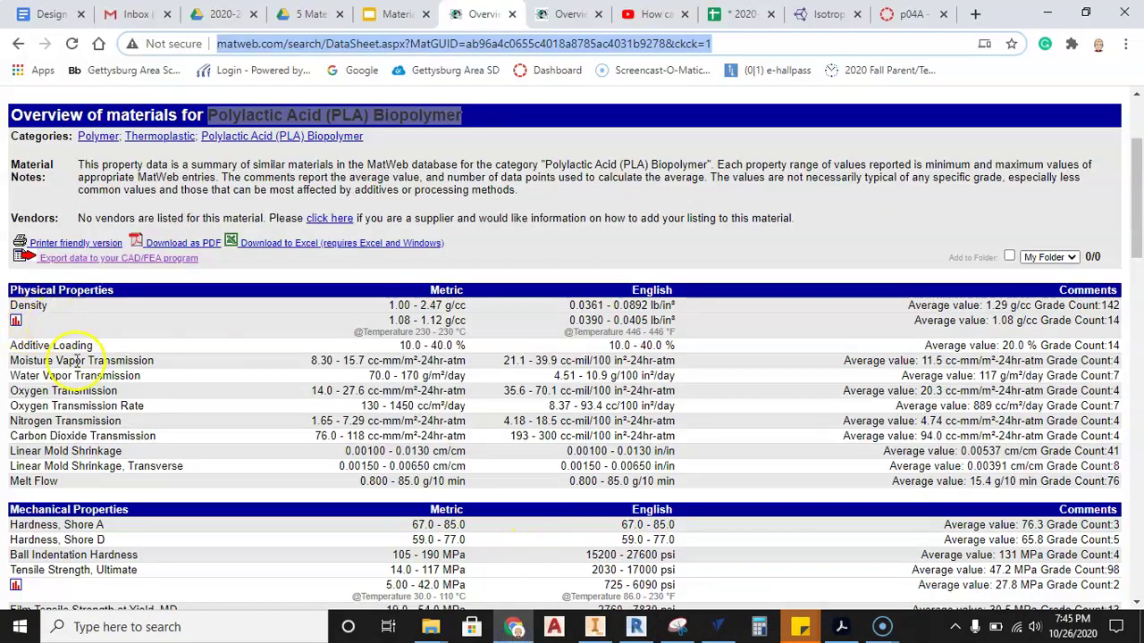
pyautogui.scroll(-2, 84, 361)
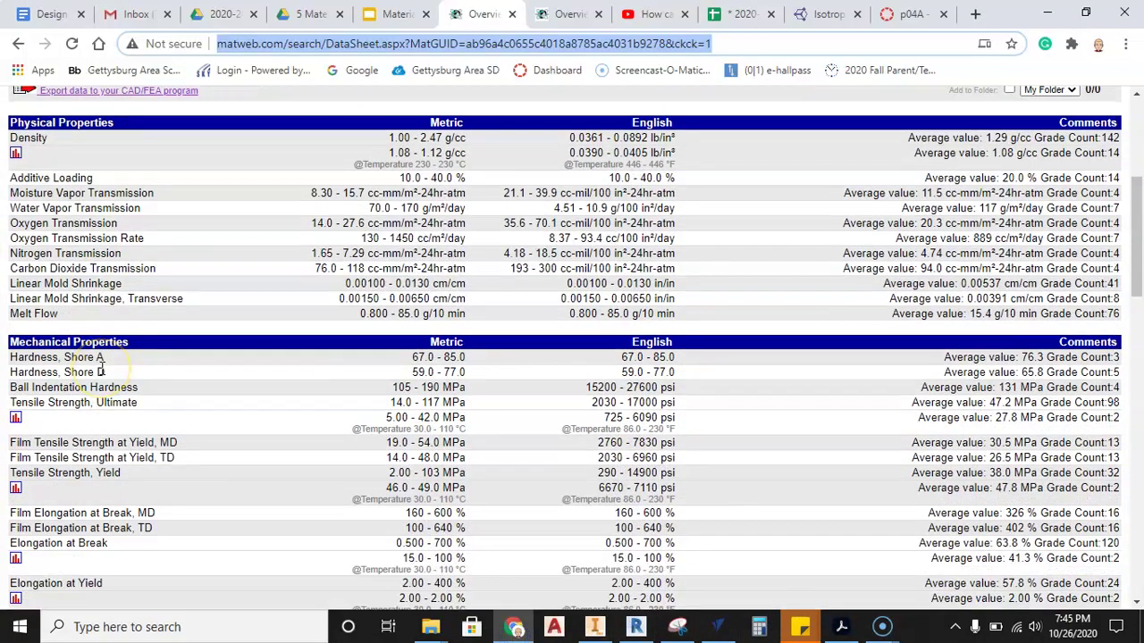
pyautogui.scroll(-1, 101, 369)
pyautogui.scroll(-1, 93, 374)
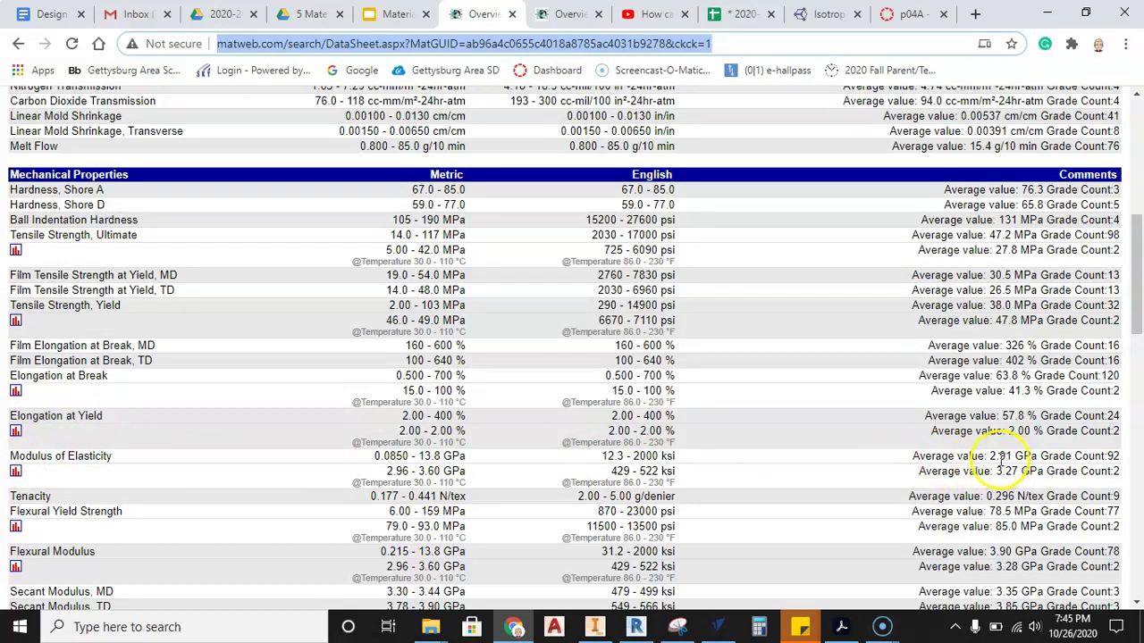
pyautogui.click(595, 627)
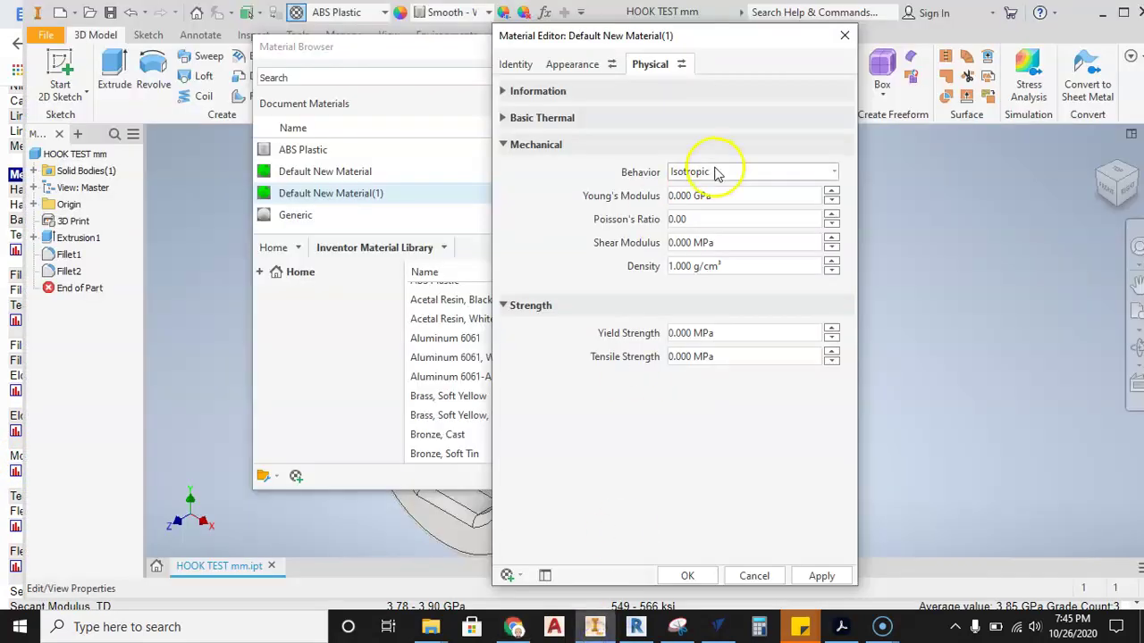
pyautogui.click(696, 195)
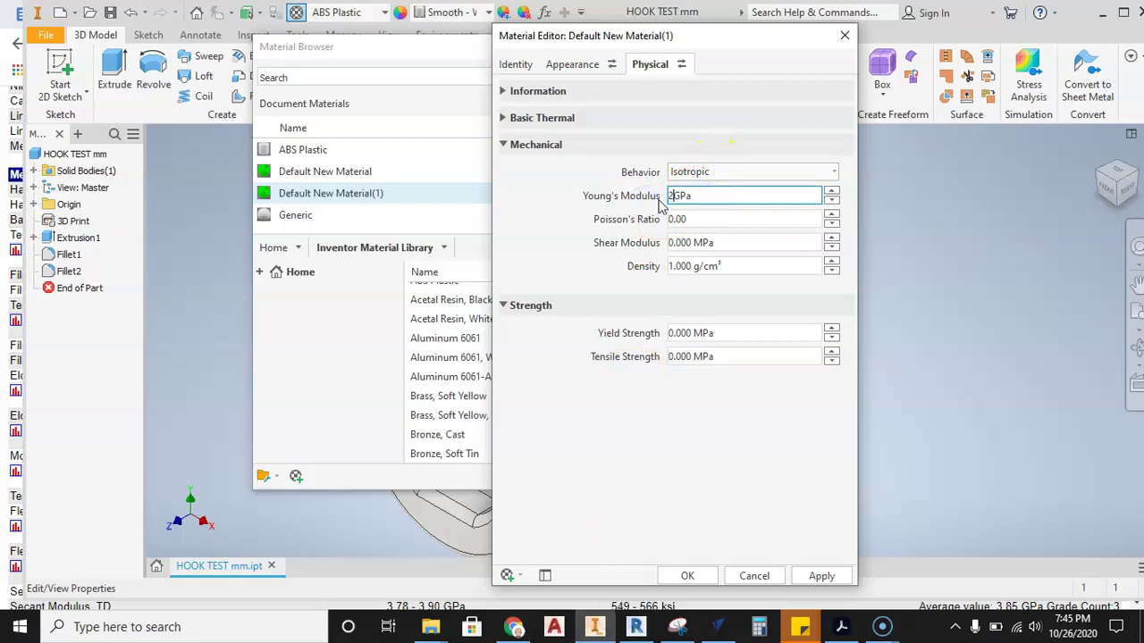
pyautogui.click(563, 207)
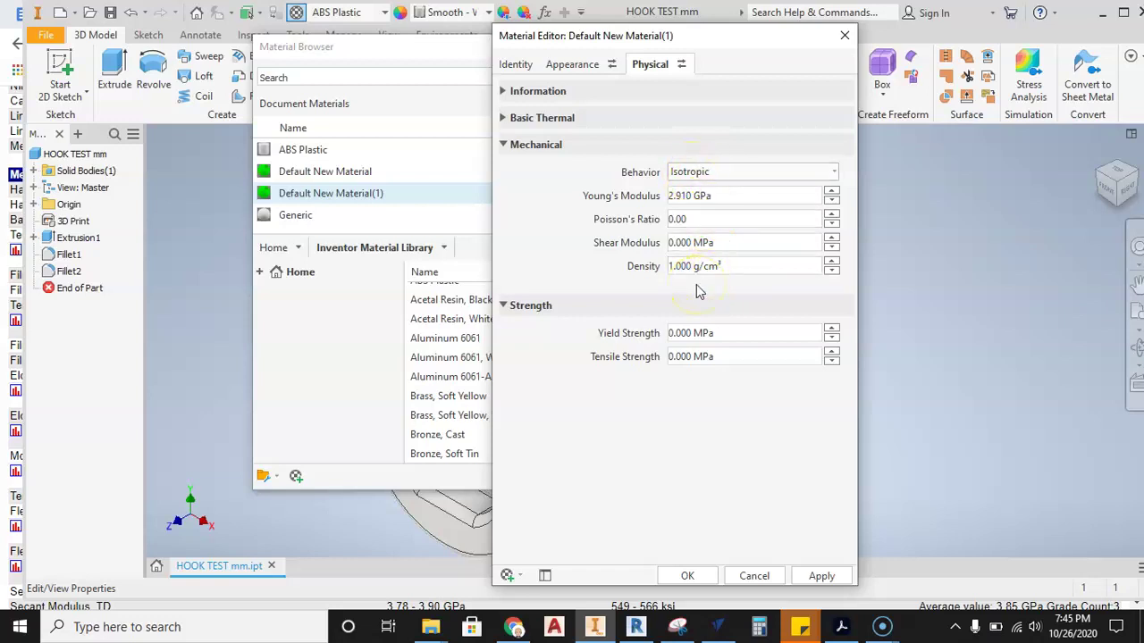
# Choose Metric Standard (MPa, kg, J) as the default material display units and return to the PLA material's properties
pyautogui.click(266, 478)
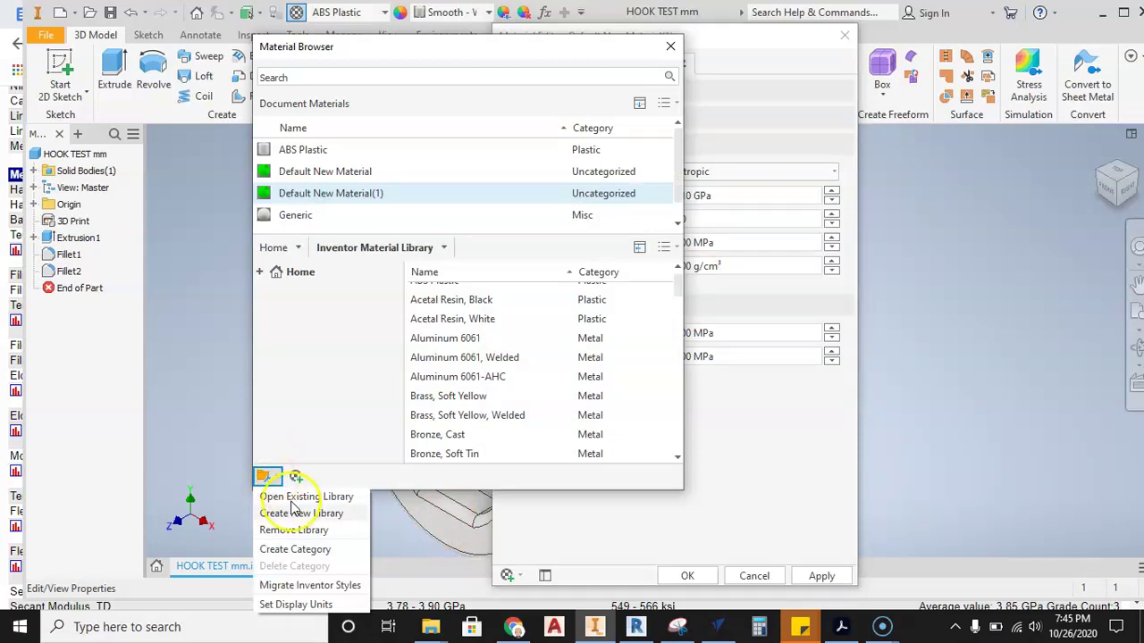
pyautogui.click(296, 605)
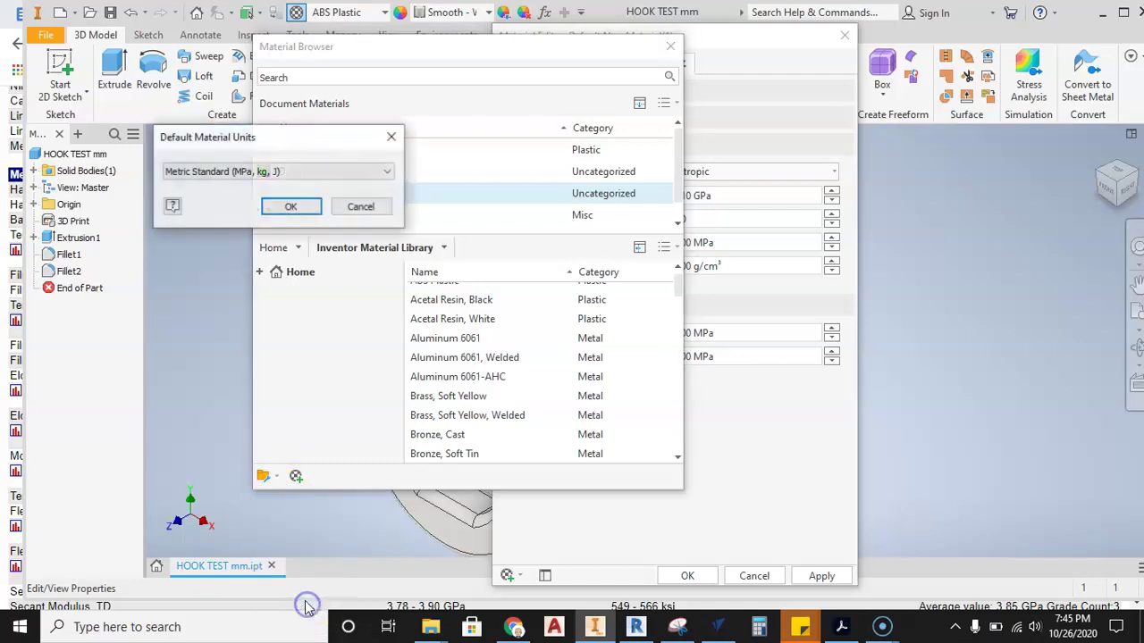
pyautogui.click(290, 171)
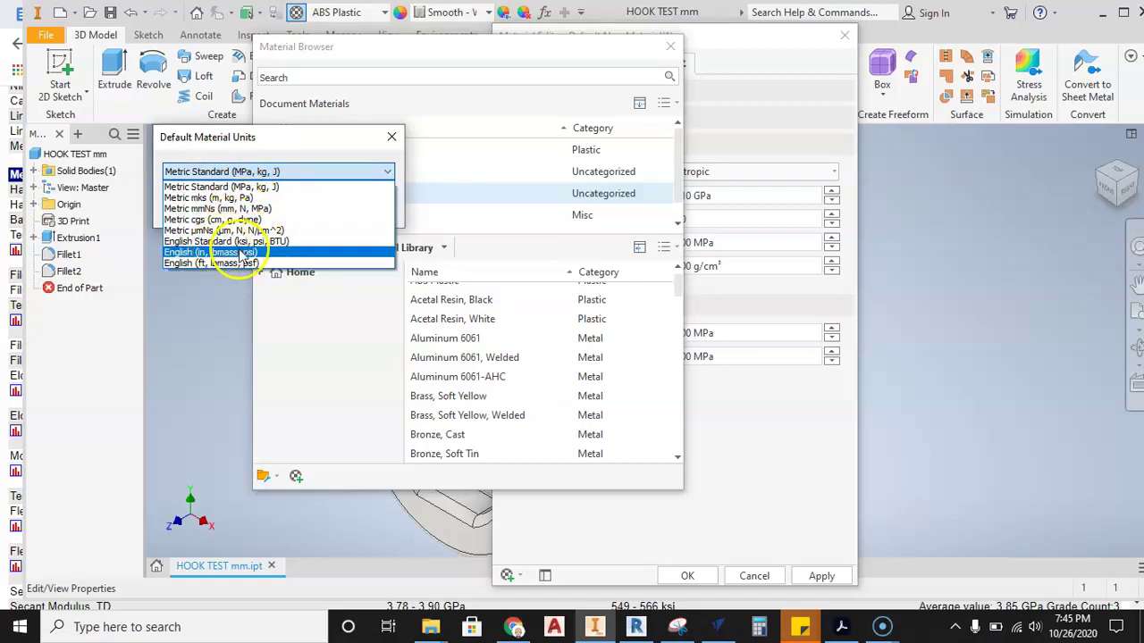
pyautogui.click(193, 187)
pyautogui.click(288, 206)
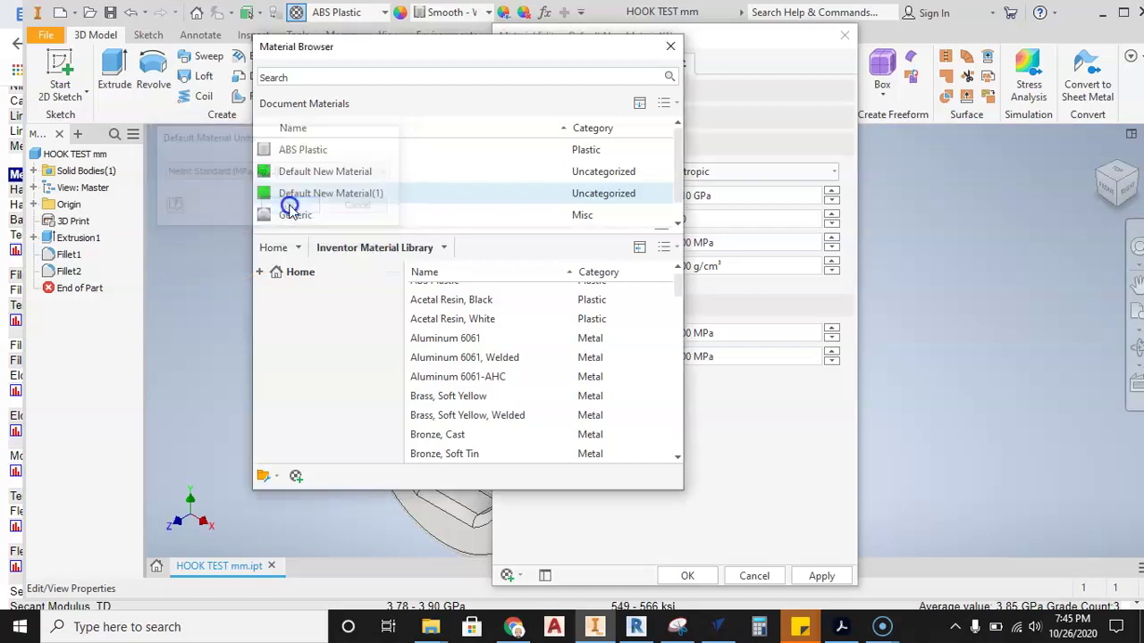
pyautogui.click(724, 462)
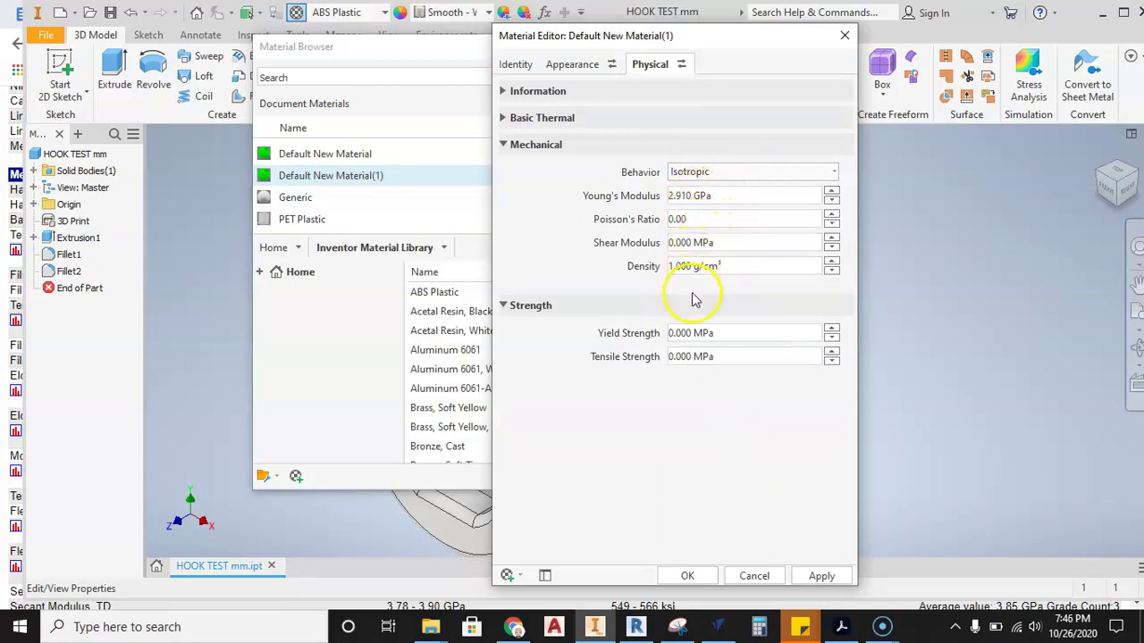
# Look up the average density on the MatWeb sheet in Chrome and set the PLA density to 1.29 g/cm³ in Inventor
pyautogui.click(684, 265)
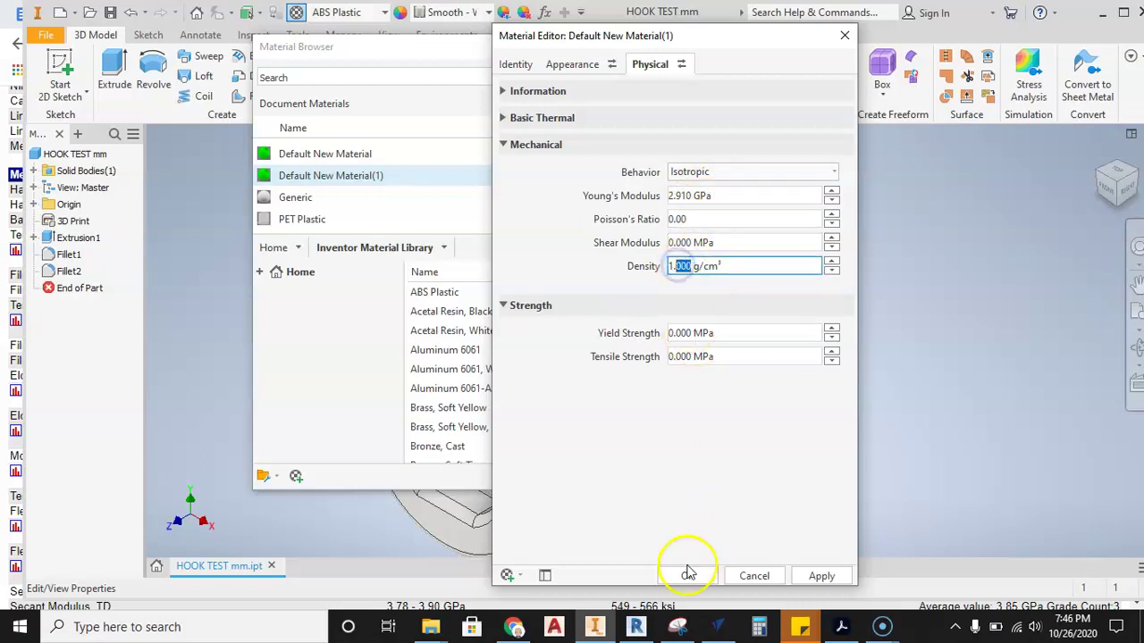
pyautogui.click(513, 626)
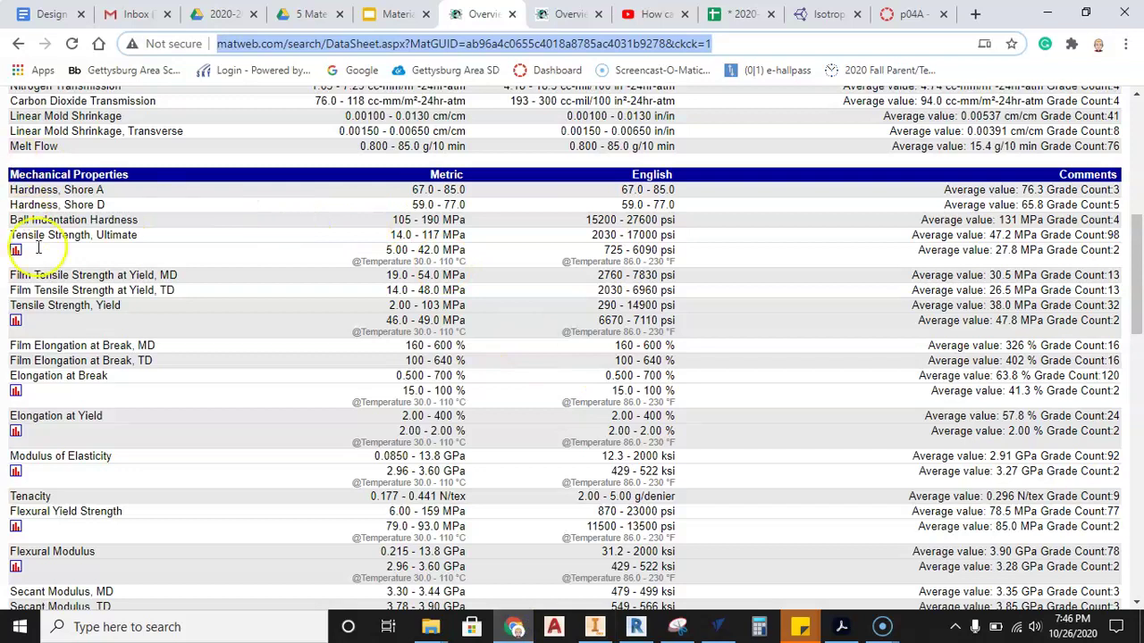
pyautogui.scroll(3, 171, 273)
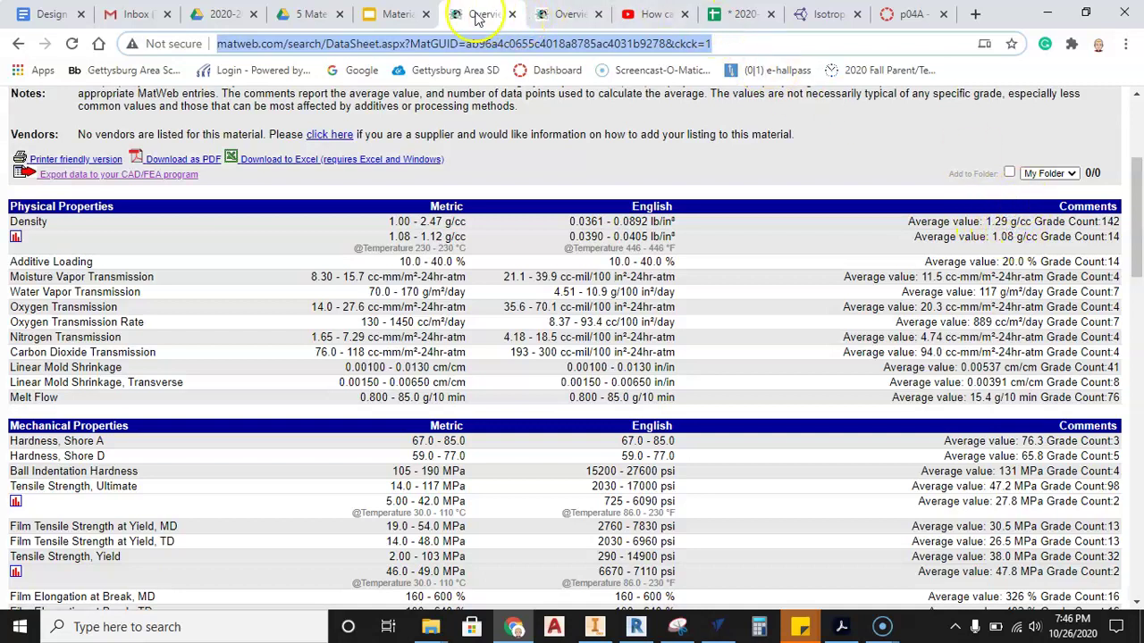
pyautogui.click(396, 14)
pyautogui.click(490, 18)
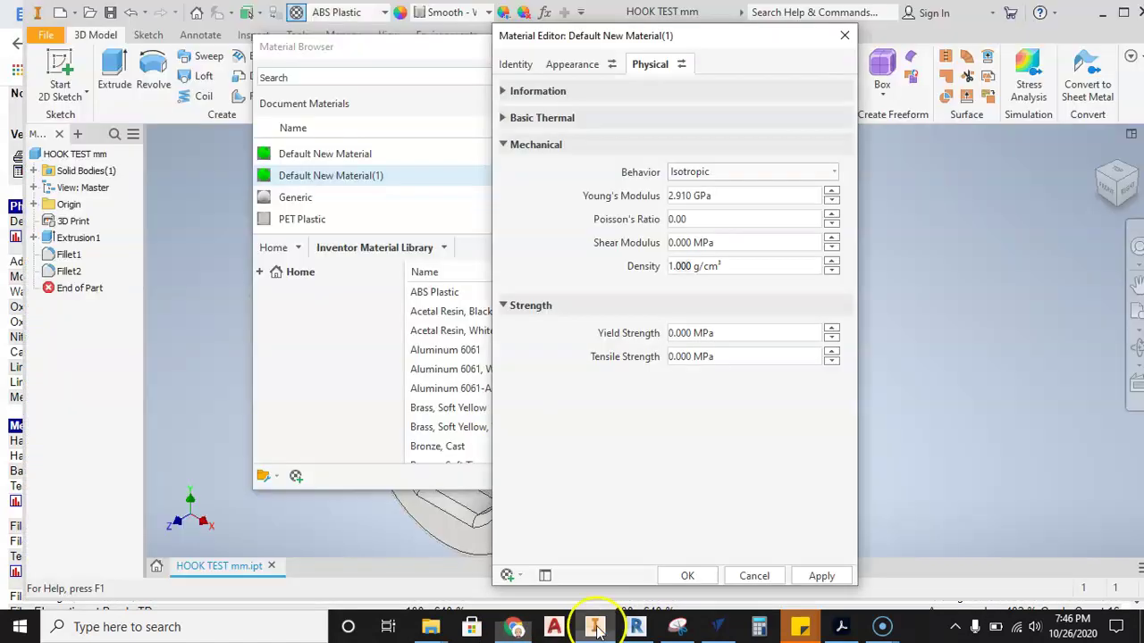
pyautogui.click(594, 626)
pyautogui.doubleClick(687, 266)
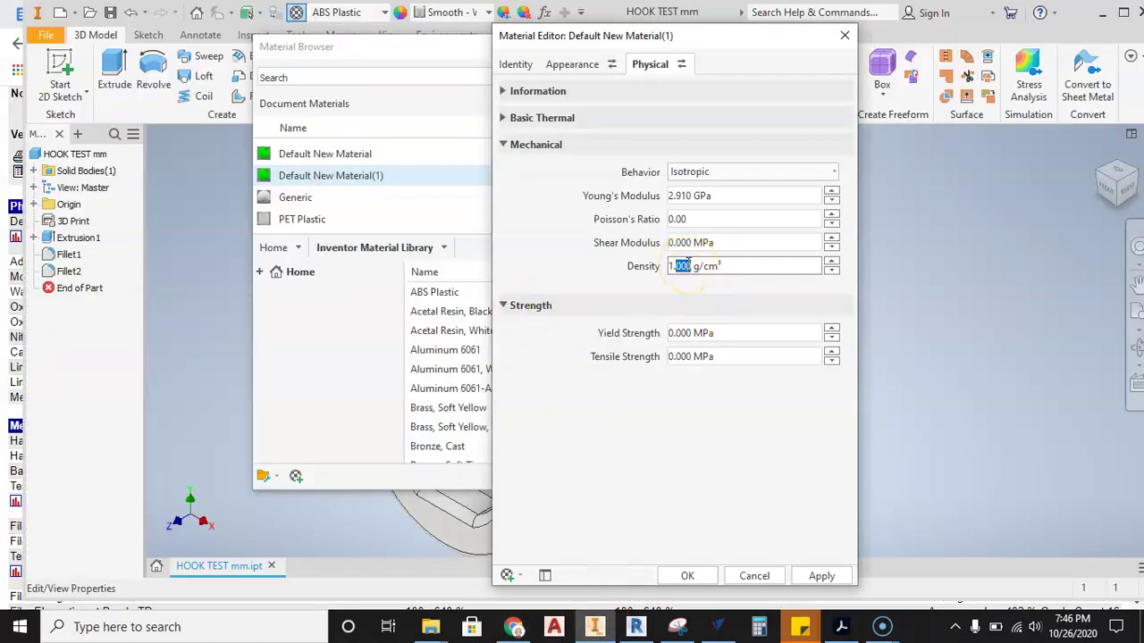
pyautogui.click(688, 261)
pyautogui.click(696, 266)
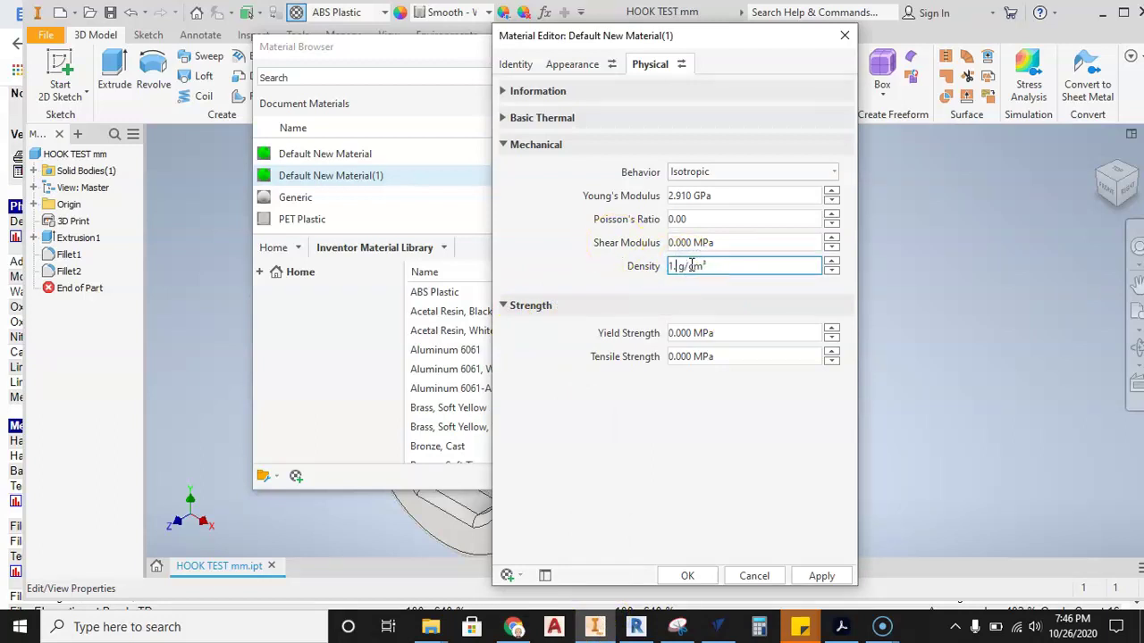
pyautogui.click(572, 263)
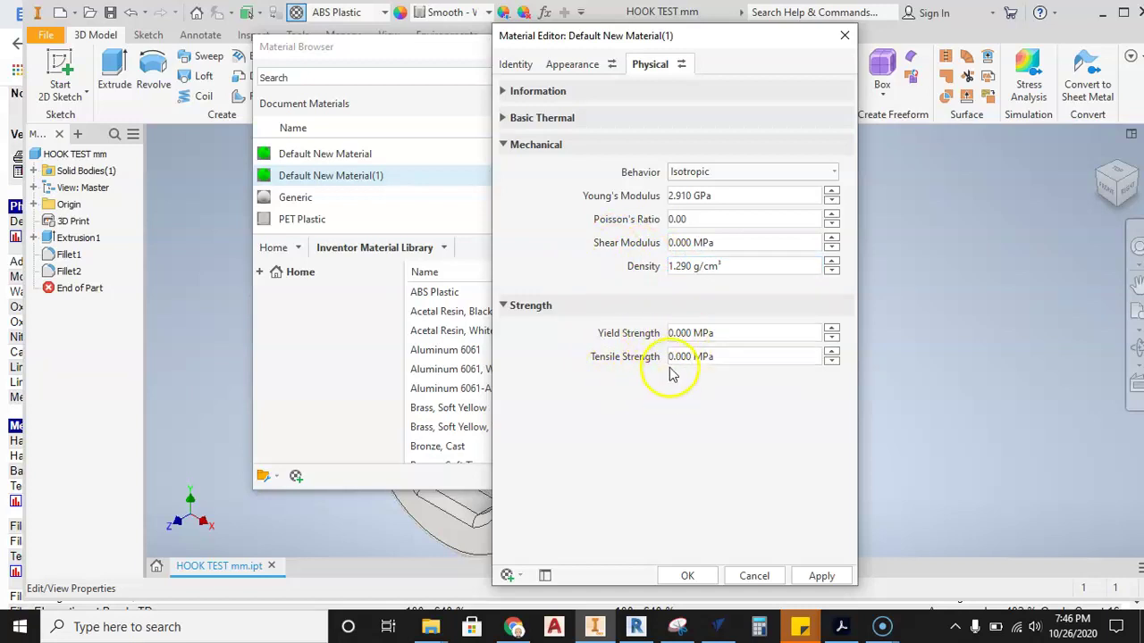
# Look up the yield and ultimate tensile strengths on MatWeb in Chrome and set the PLA yield strength to 38 MPa in Inventor
pyautogui.click(679, 333)
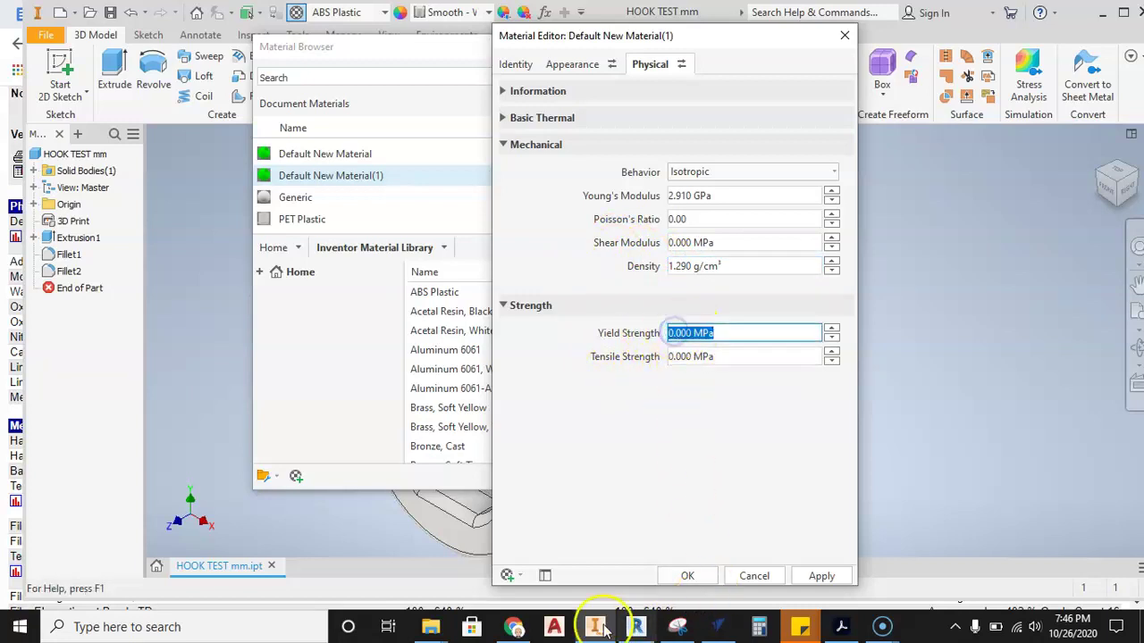
pyautogui.click(513, 626)
pyautogui.scroll(-3, 36, 416)
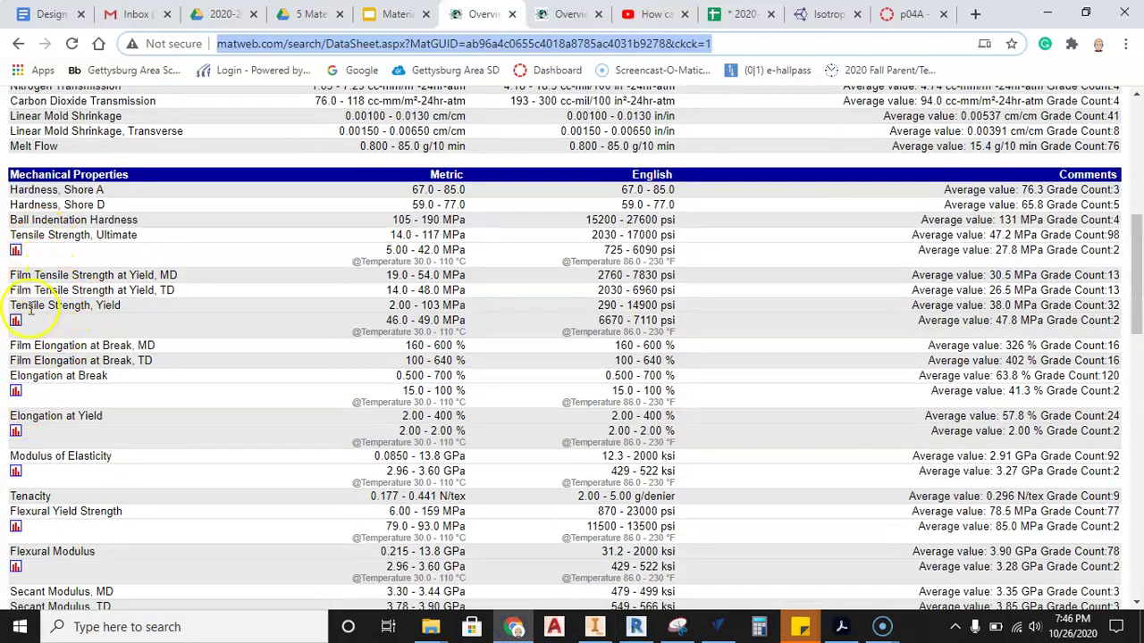
pyautogui.click(31, 310)
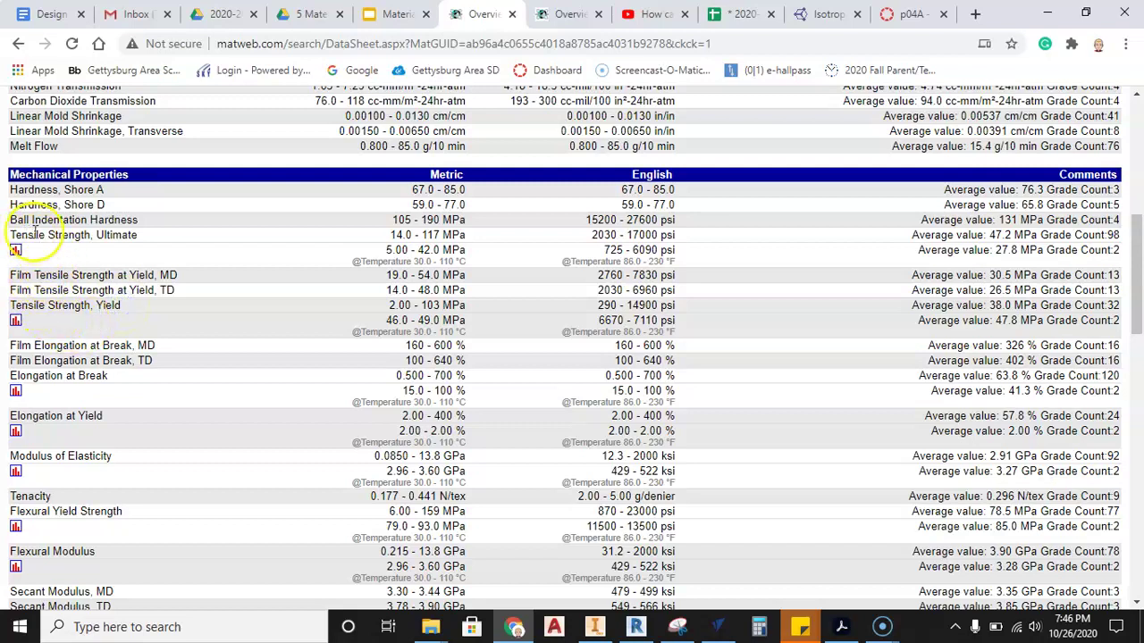
pyautogui.click(145, 236)
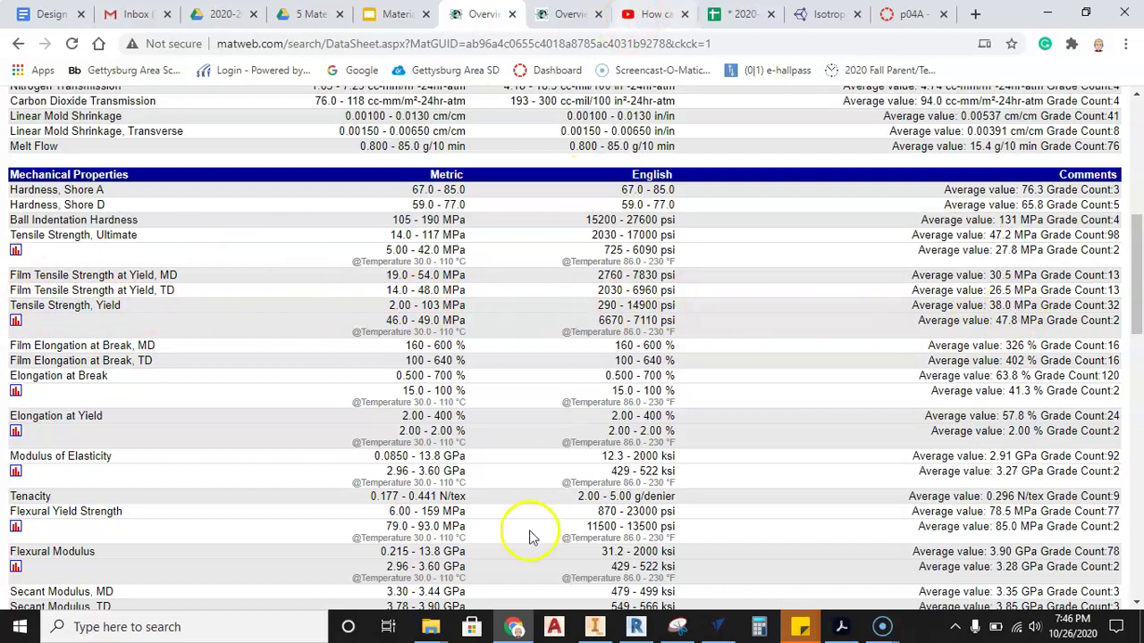
pyautogui.click(594, 626)
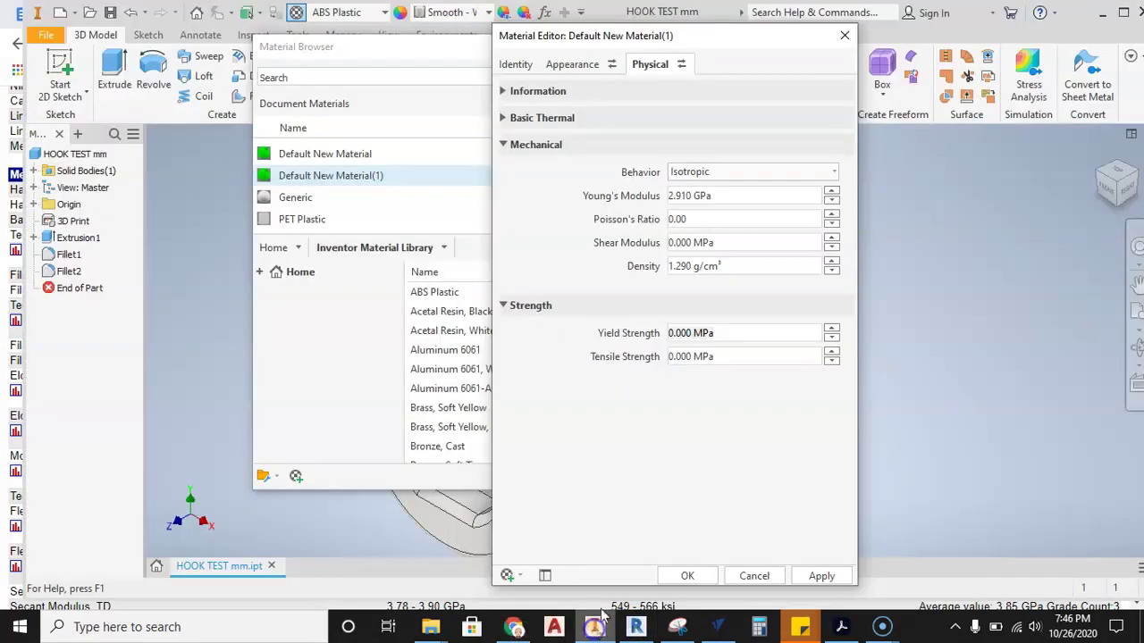
pyautogui.click(679, 333)
pyautogui.moveTo(668, 334); pyautogui.dragTo(679, 336)
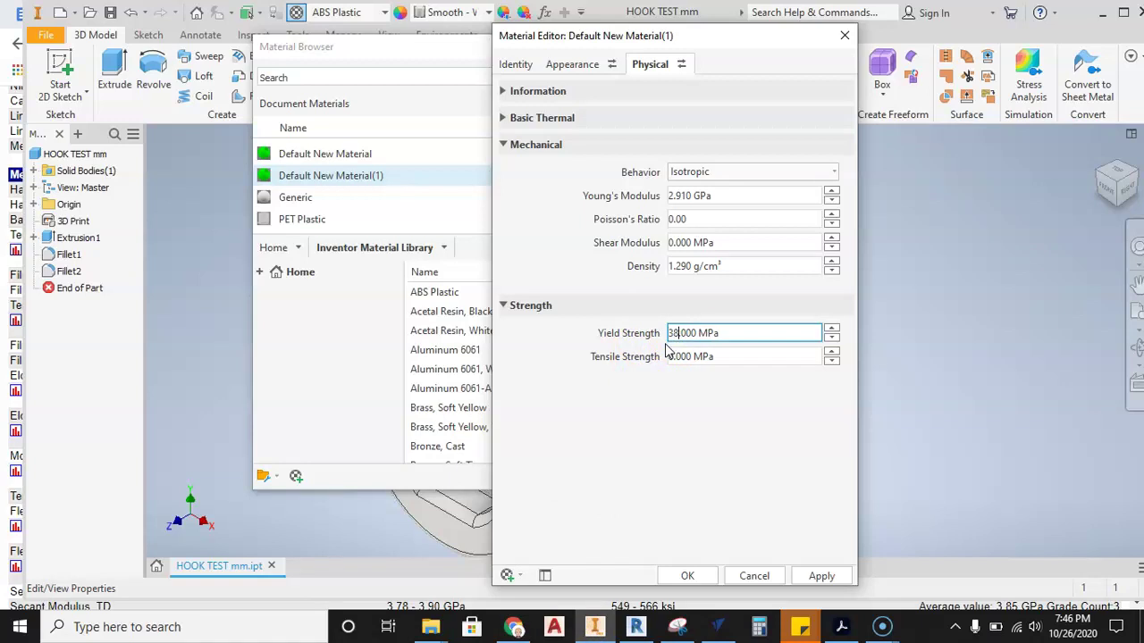
pyautogui.write('38')
pyautogui.click(715, 433)
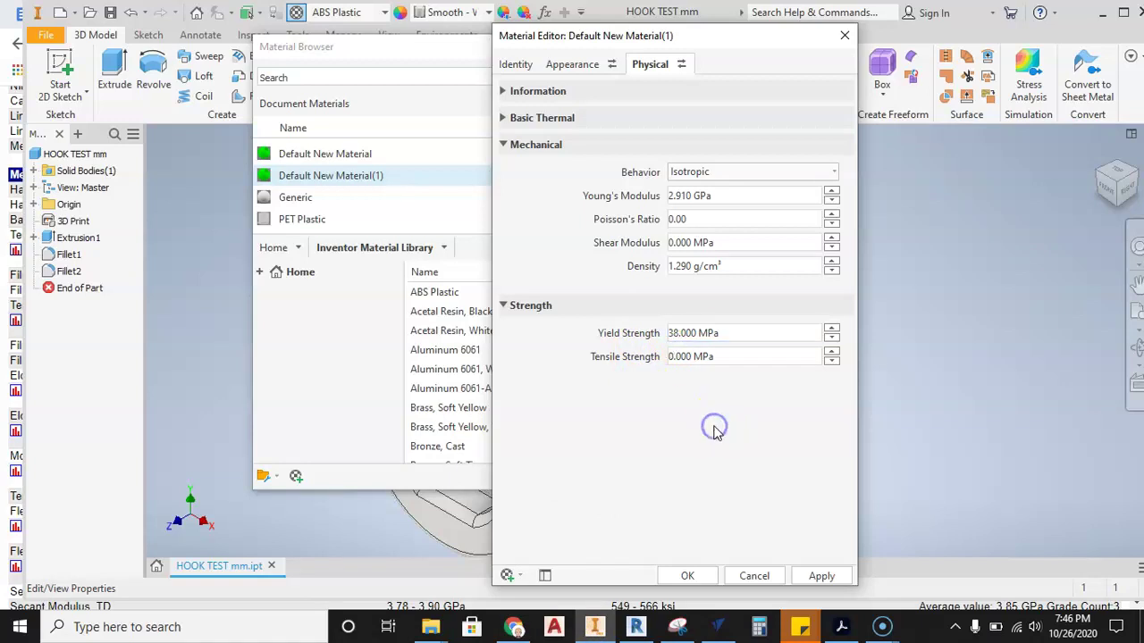
# Recheck the average ultimate tensile strength on MatWeb in Chrome and set the PLA tensile strength to 47.2 MPa in Inventor
pyautogui.click(672, 356)
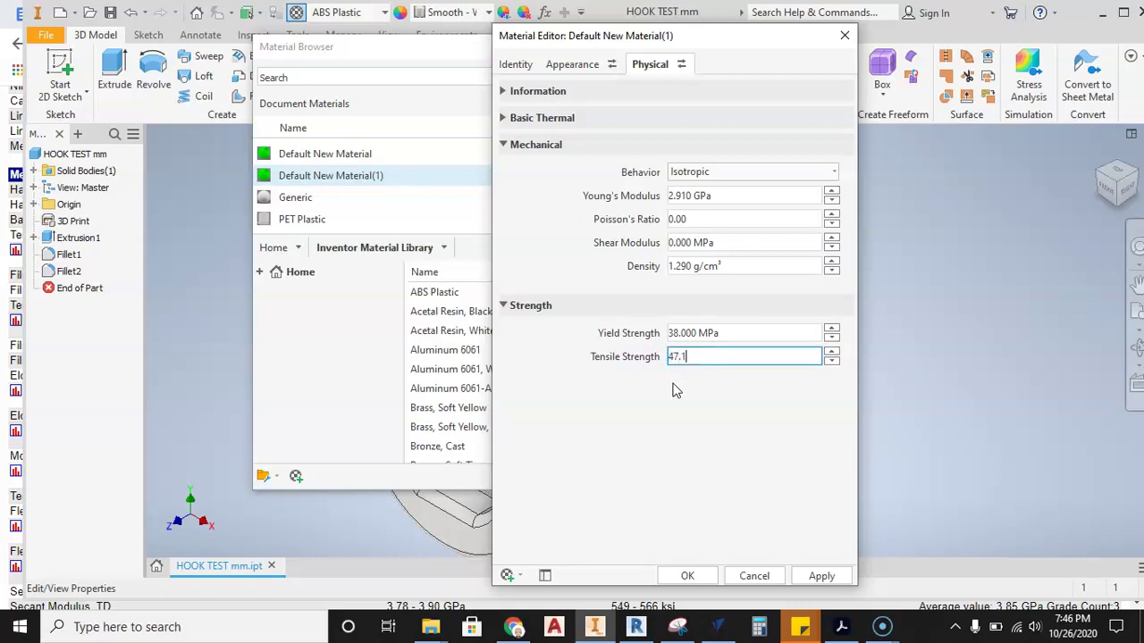
pyautogui.click(514, 626)
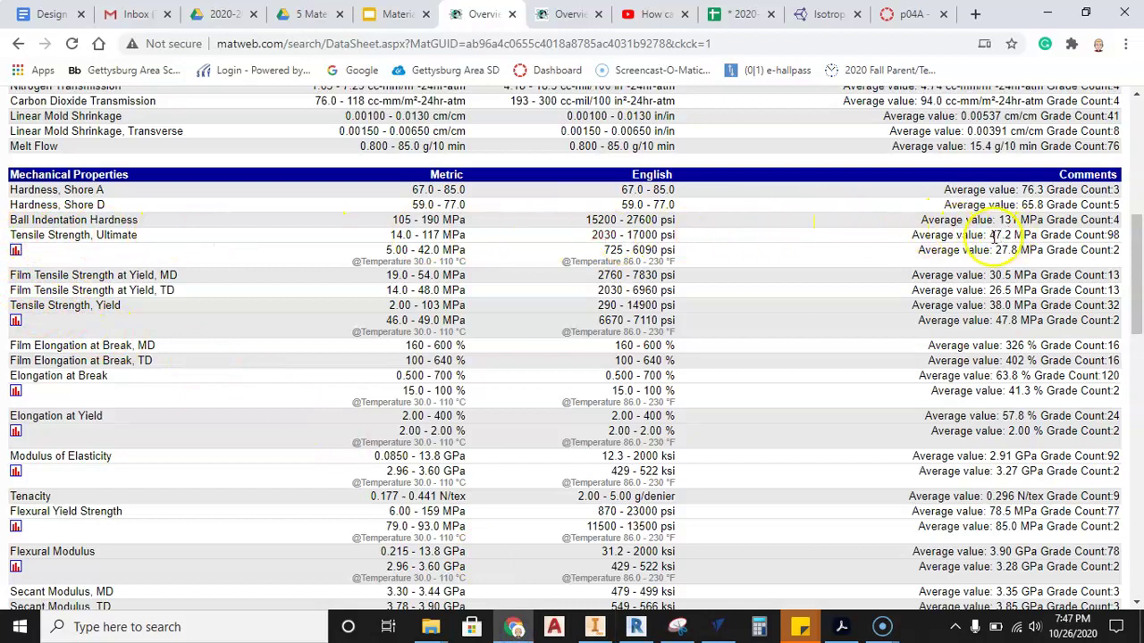
pyautogui.click(594, 626)
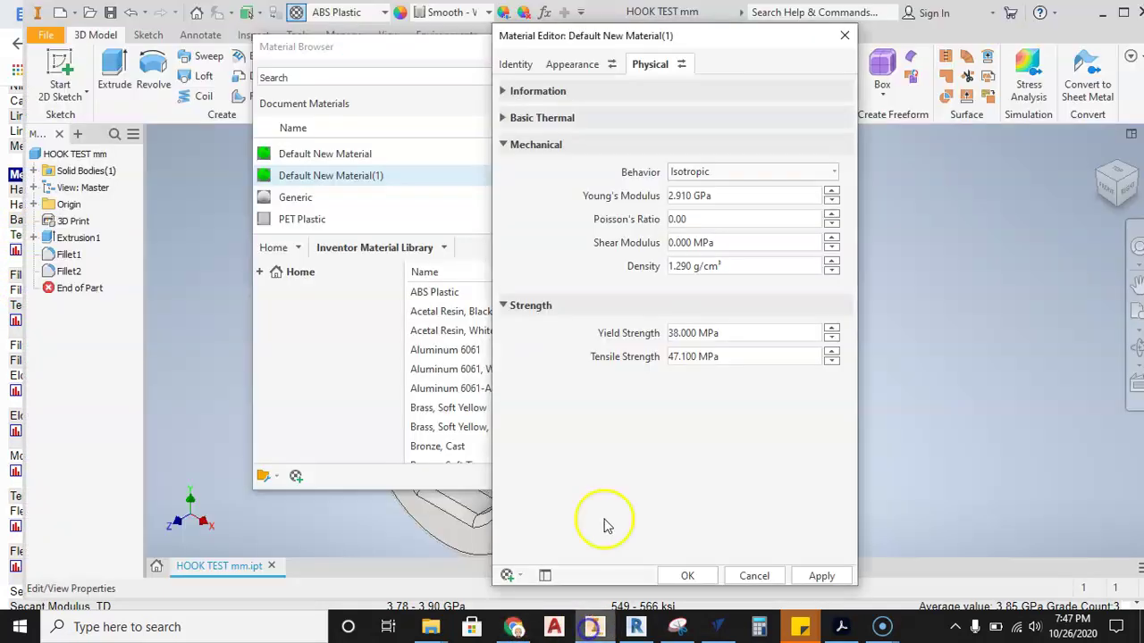
pyautogui.doubleClick(686, 356)
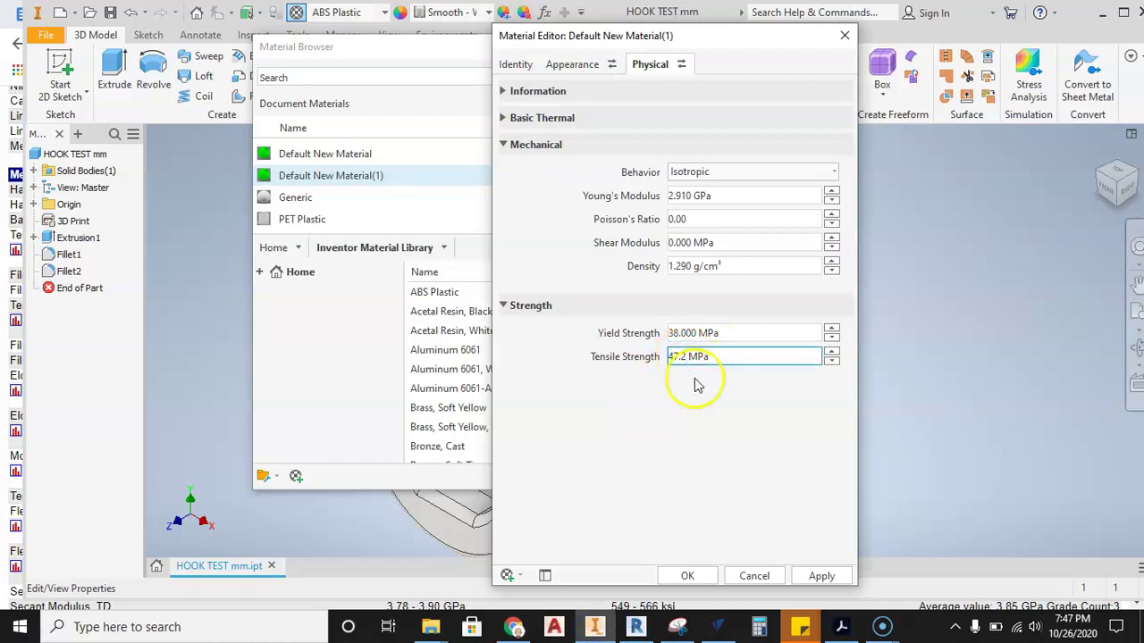
pyautogui.click(697, 384)
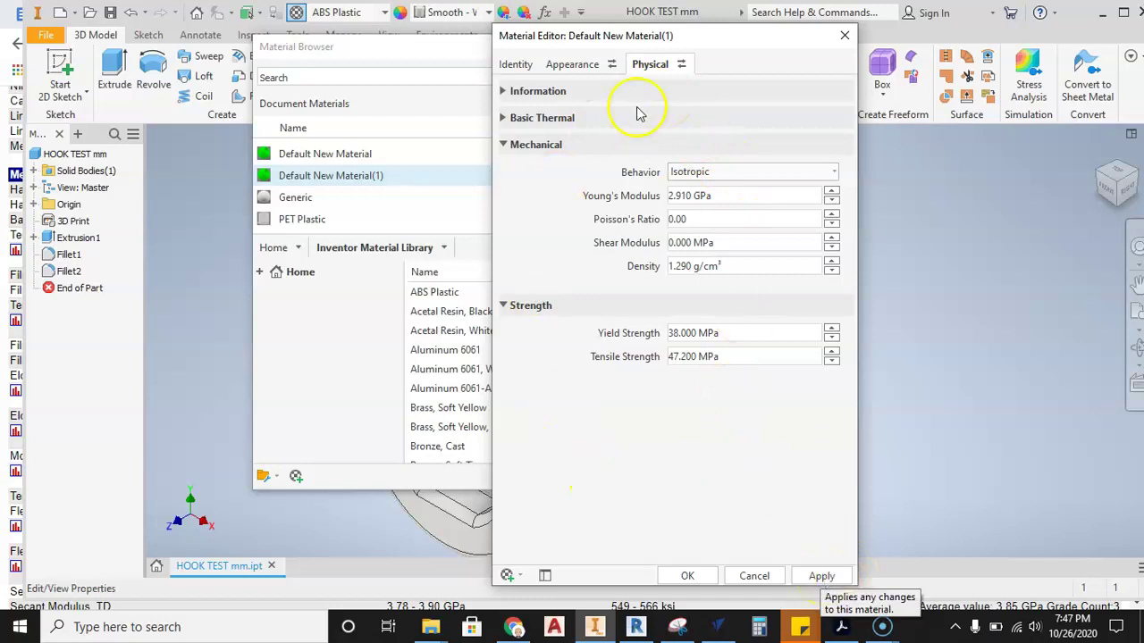
# Change the PLA material's appearance color to yellow, RGB 255 255 0
pyautogui.click(580, 70)
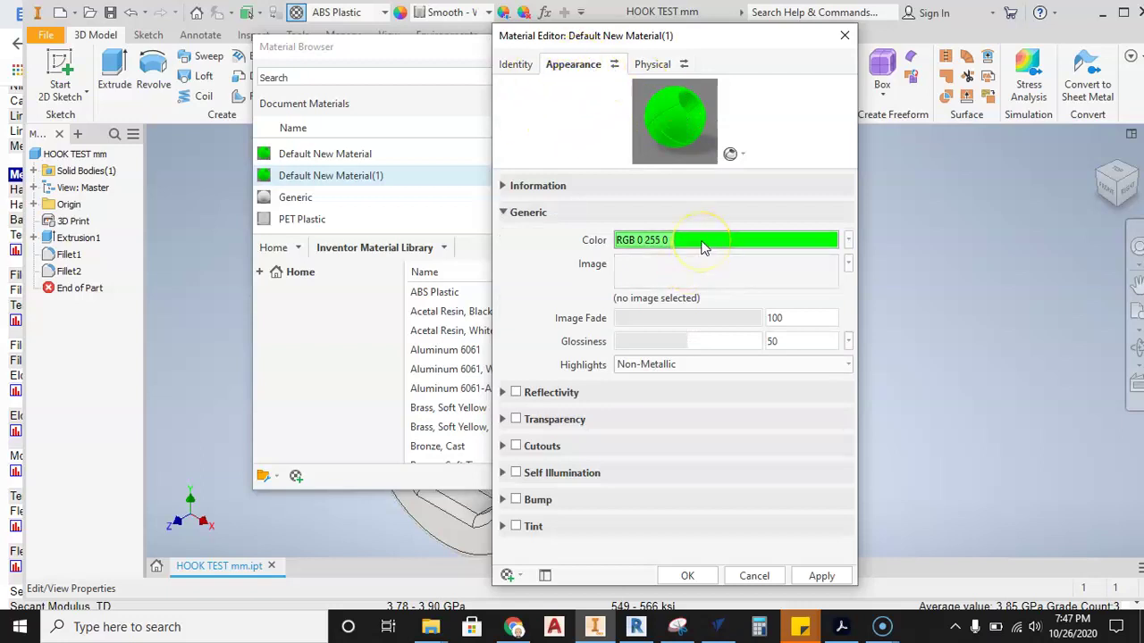
pyautogui.click(764, 240)
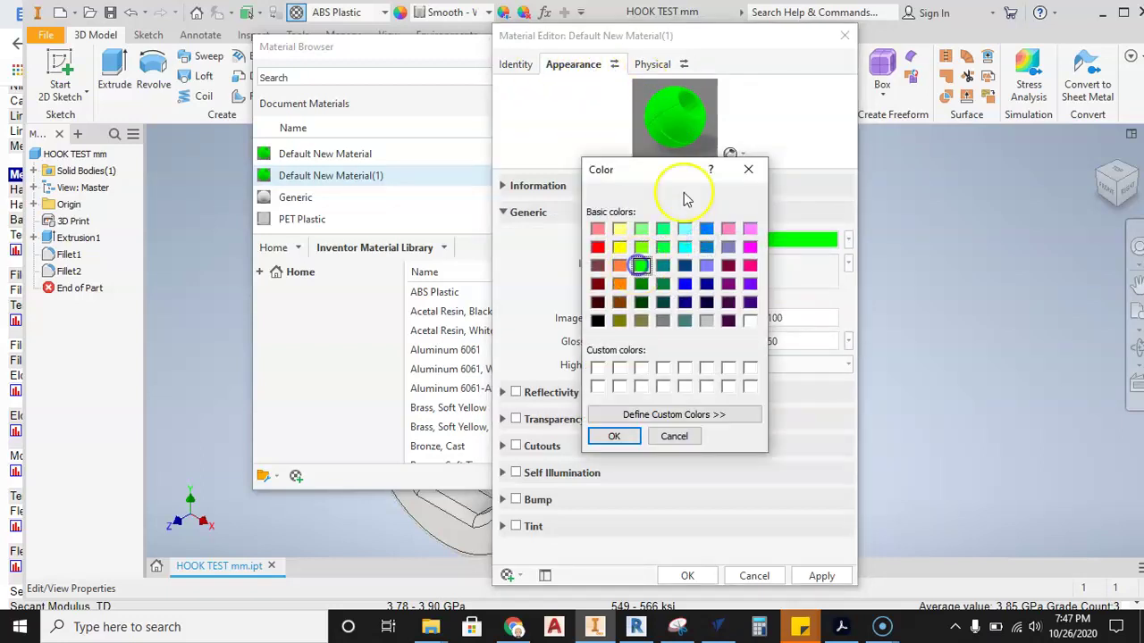
pyautogui.click(748, 170)
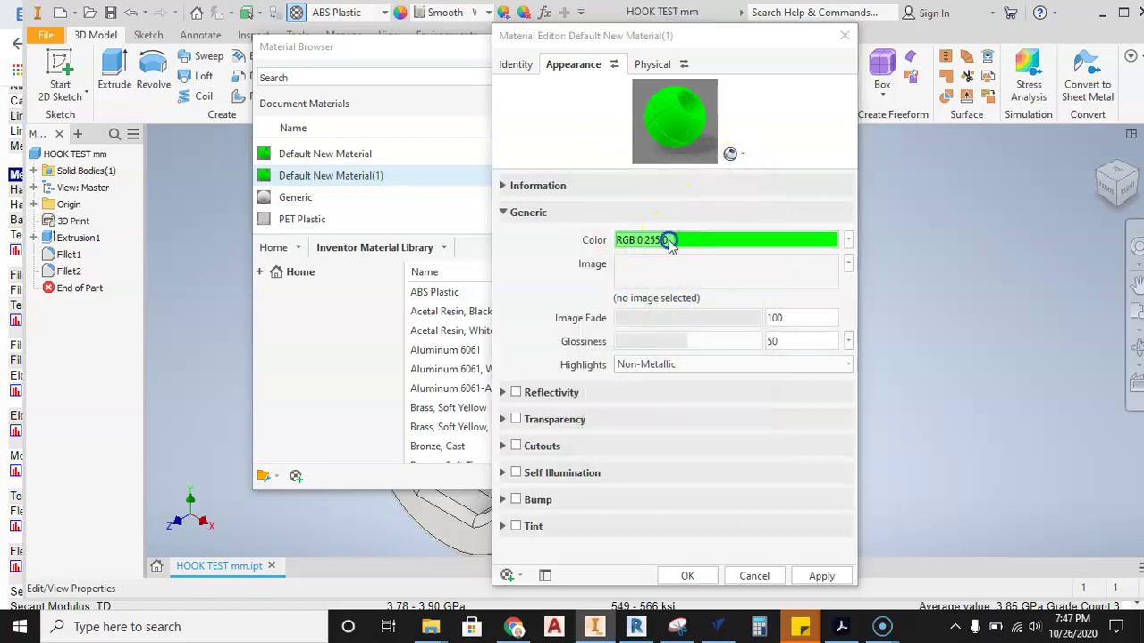
pyautogui.click(668, 240)
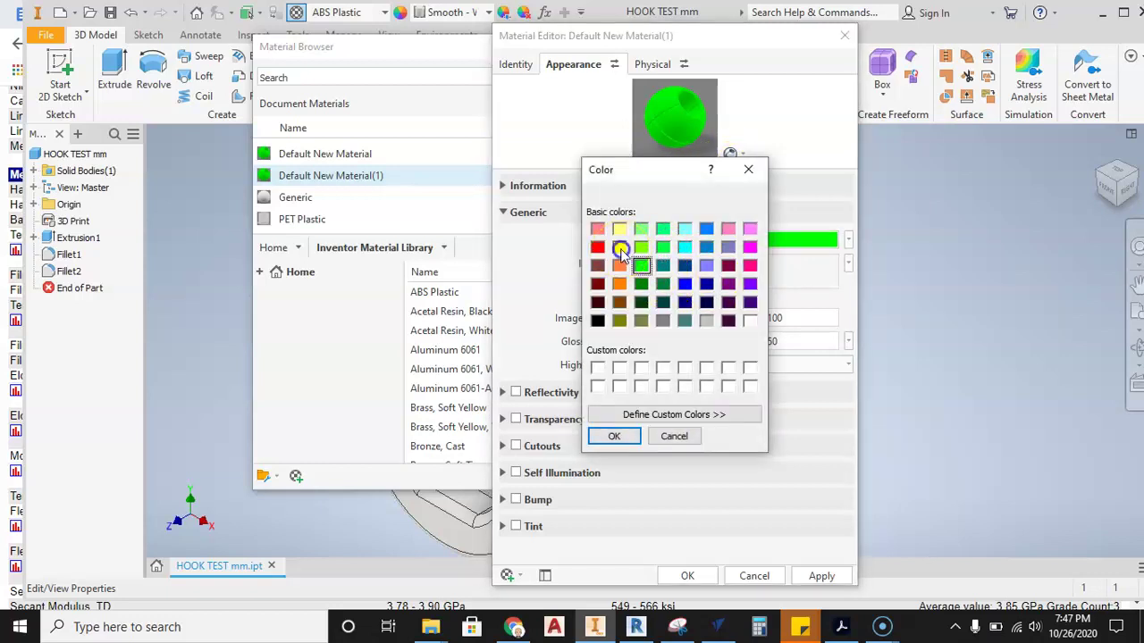
pyautogui.click(614, 436)
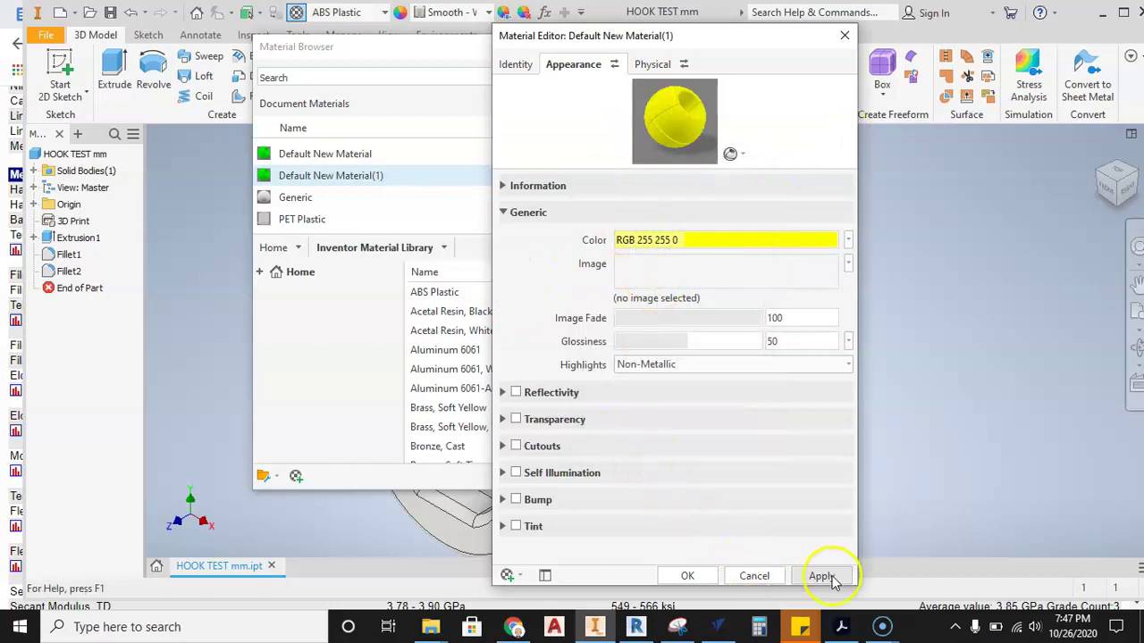
# Return to the physical properties, apply the PLA material changes, and close the Material Editor and Material Browser
pyautogui.click(648, 64)
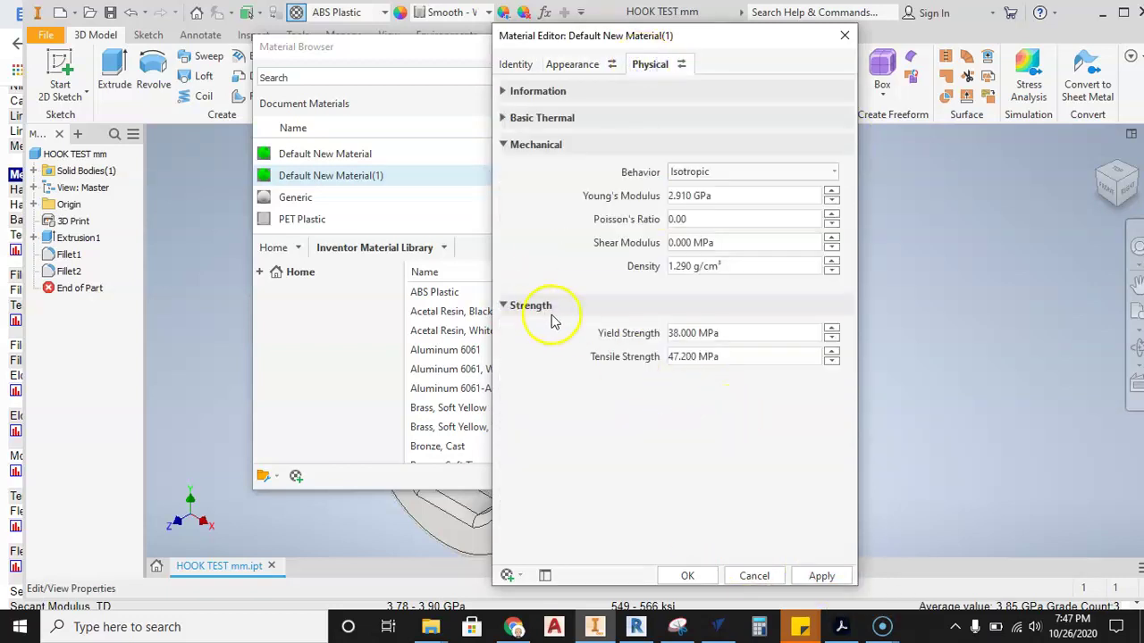
pyautogui.click(820, 576)
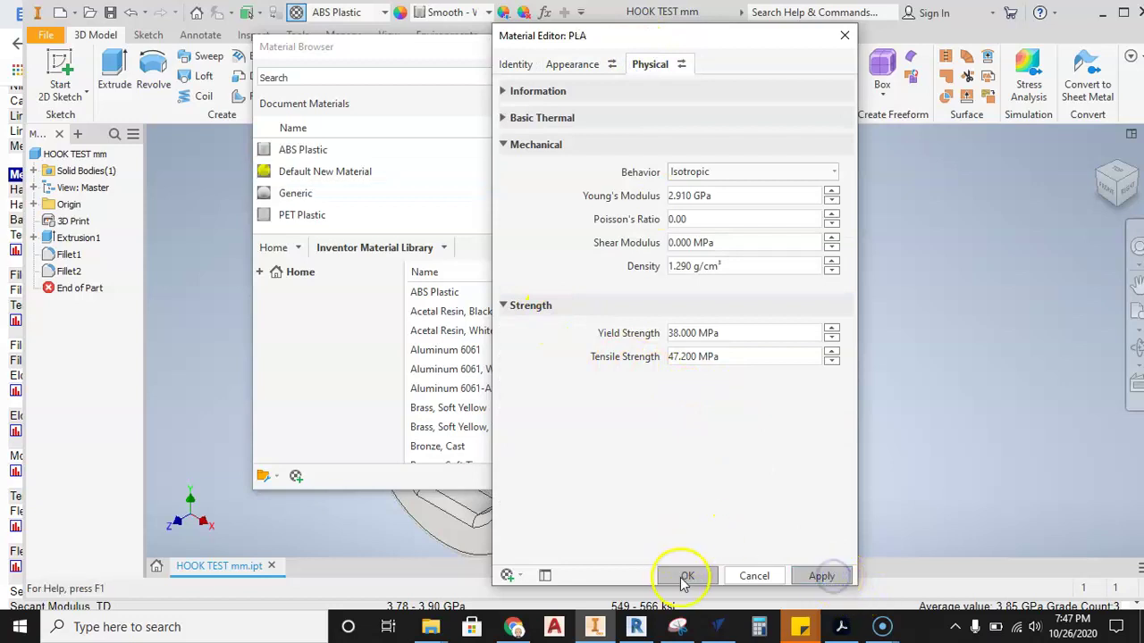
pyautogui.click(755, 578)
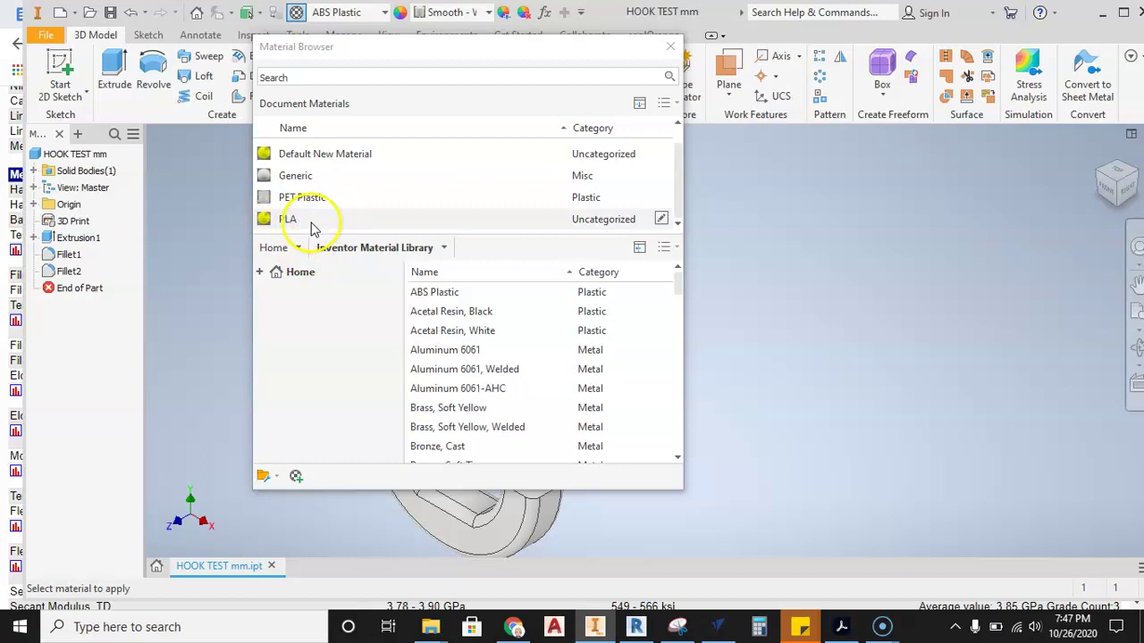
pyautogui.click(311, 221)
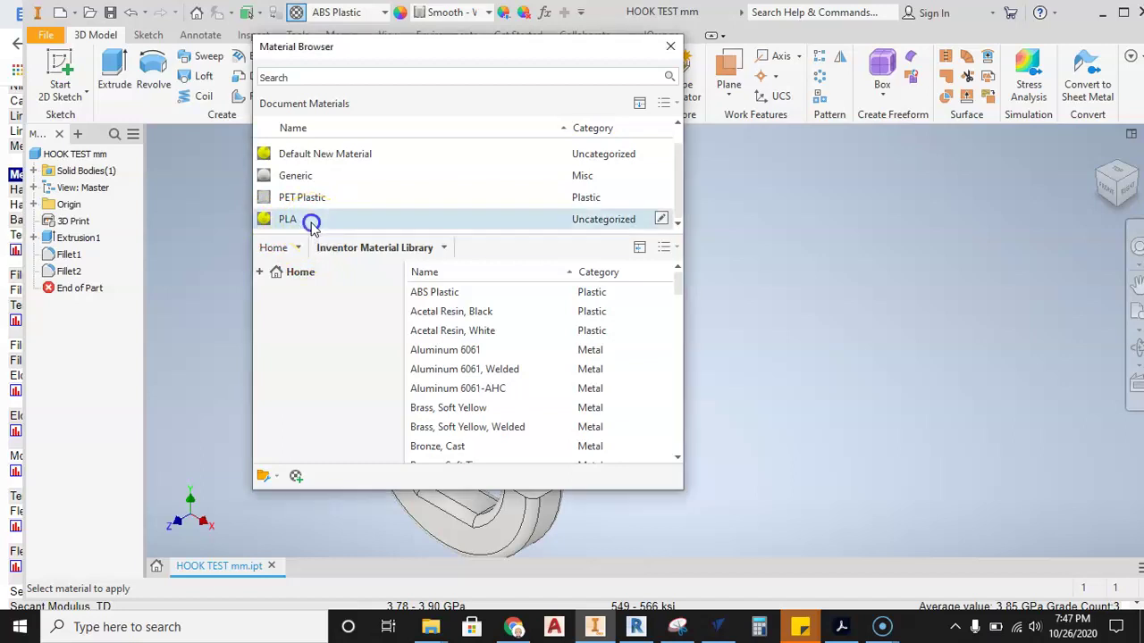
pyautogui.click(670, 47)
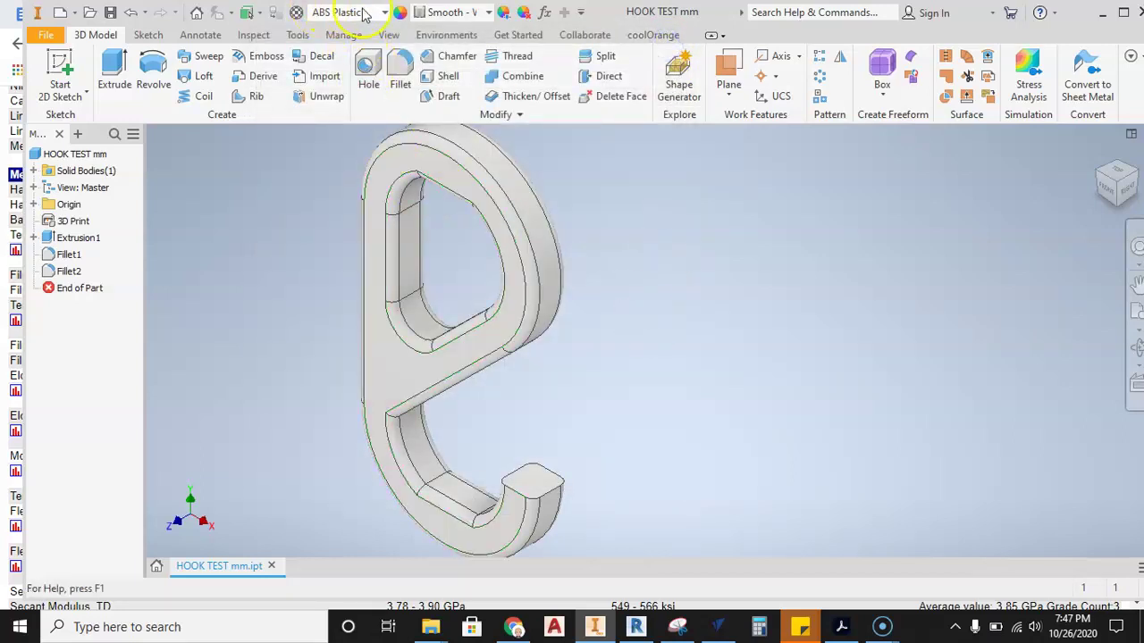
# Assign the custom PLA material to the hook part
pyautogui.click(341, 15)
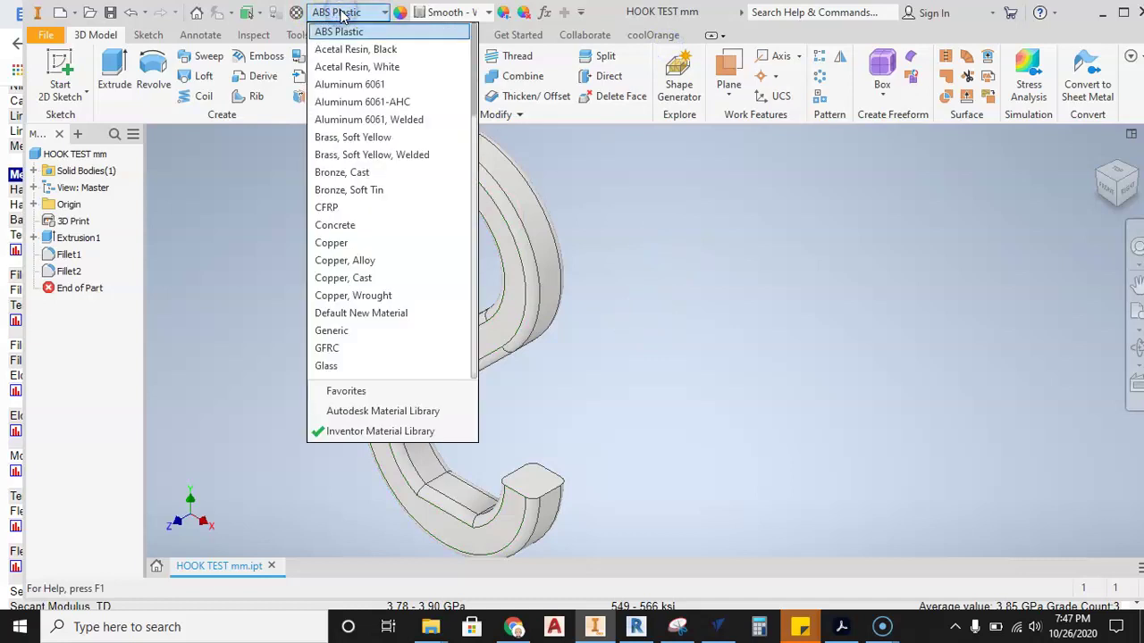
pyautogui.scroll(-4, 382, 271)
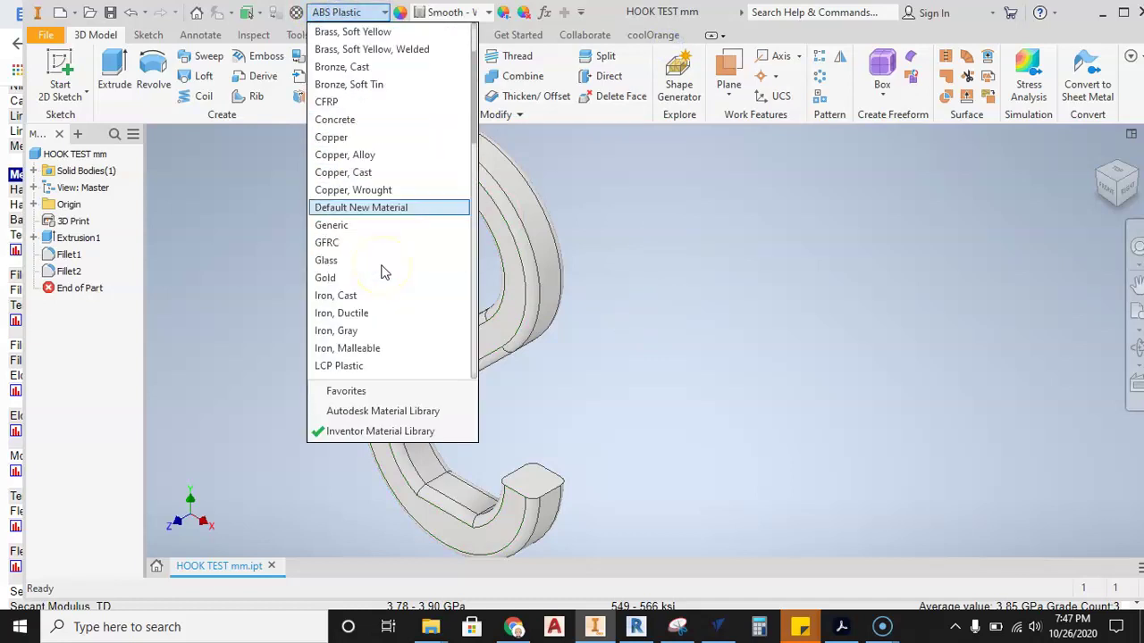
pyautogui.scroll(4, 383, 271)
pyautogui.scroll(-7, 378, 194)
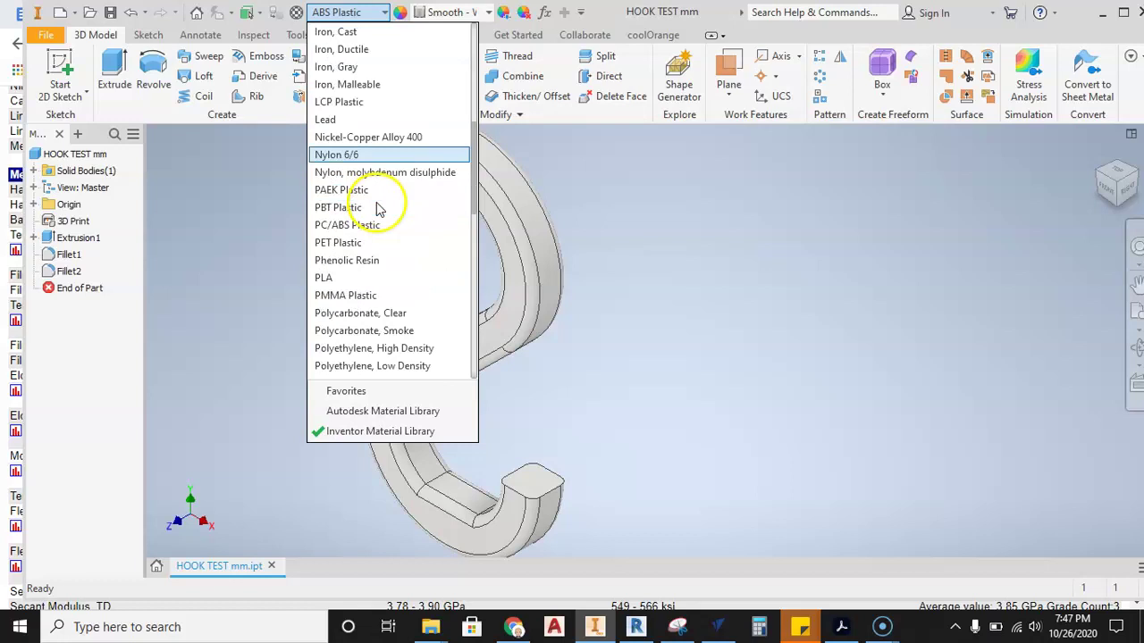
pyautogui.click(349, 277)
pyautogui.moveTo(595, 271); pyautogui.dragTo(513, 273, button='middle')
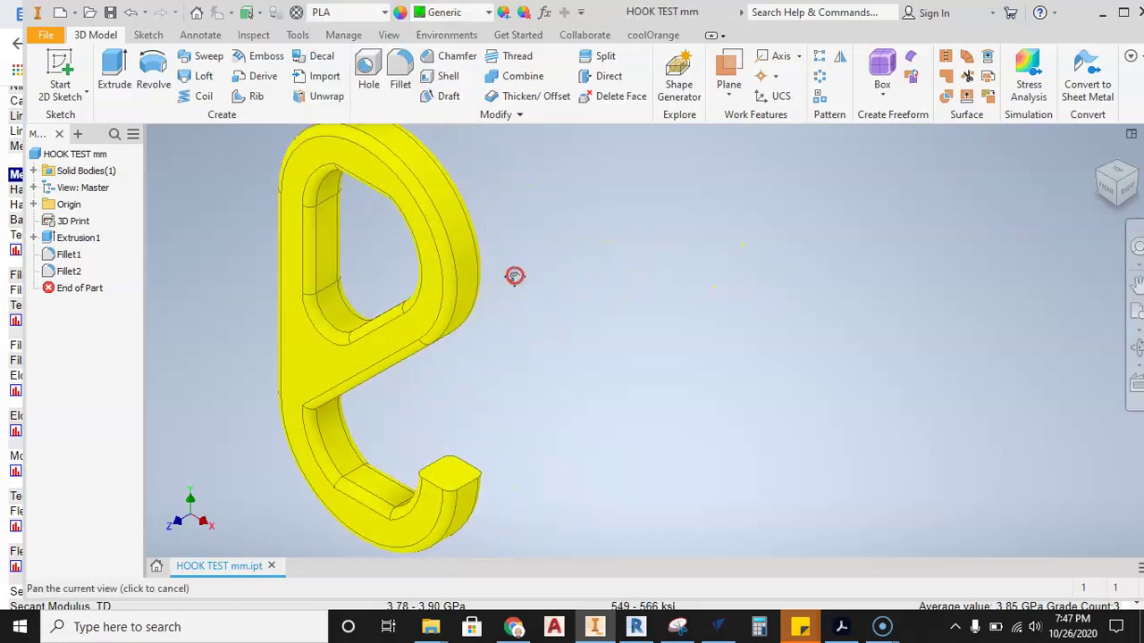
pyautogui.moveTo(638, 275); pyautogui.dragTo(670, 272, button='middle')
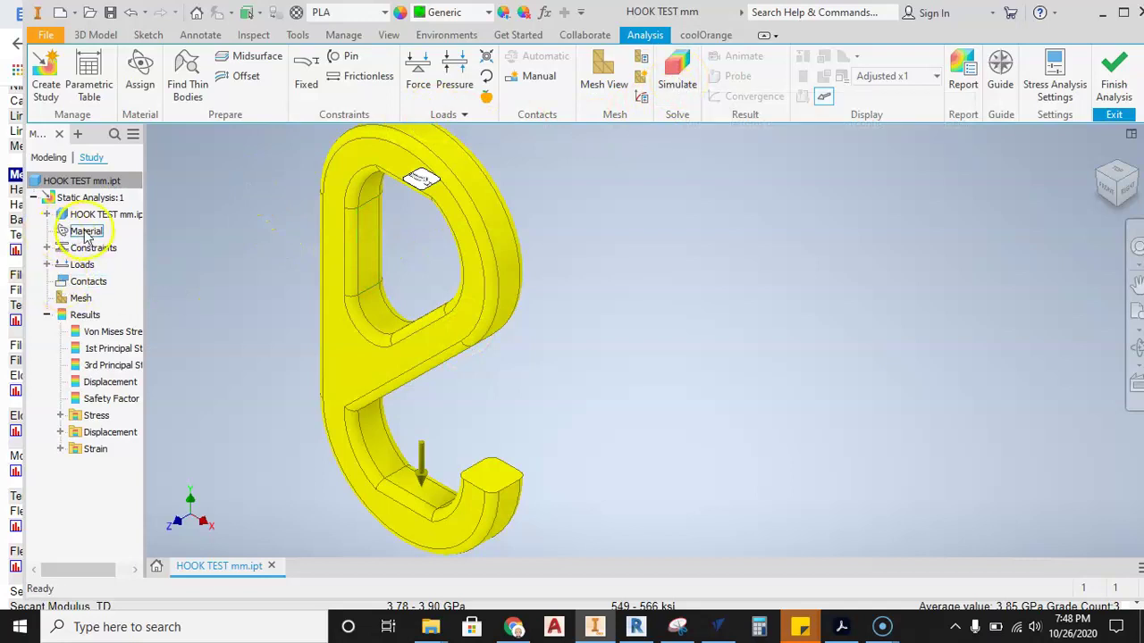
# Expand the constraints and loads of the hook's static analysis and run the stress simulation
pyautogui.click(46, 248)
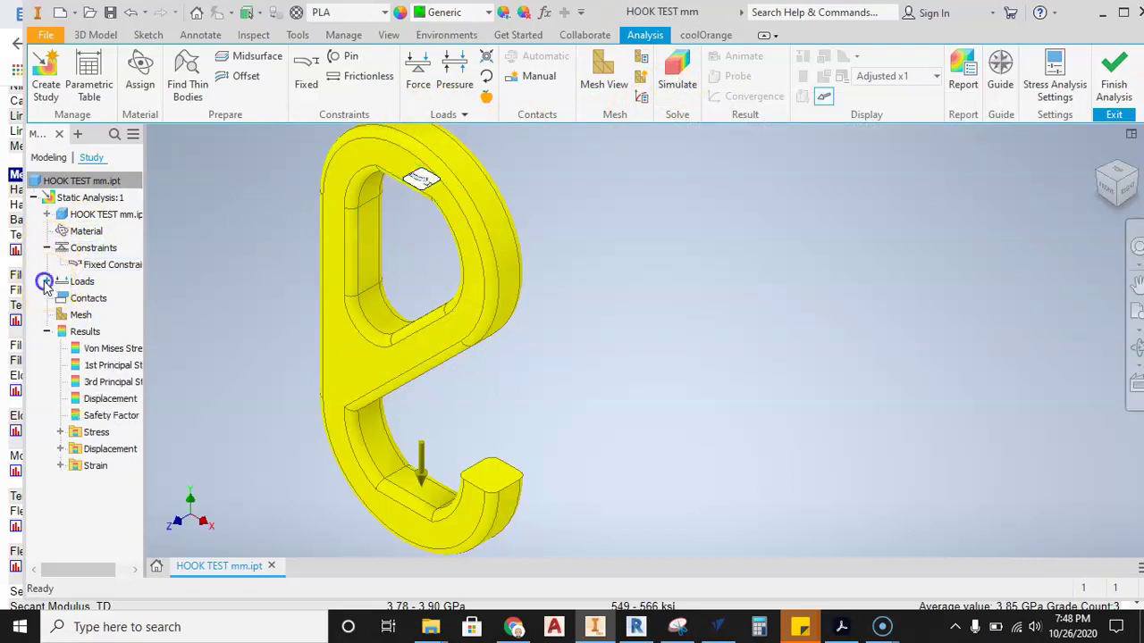
pyautogui.click(46, 282)
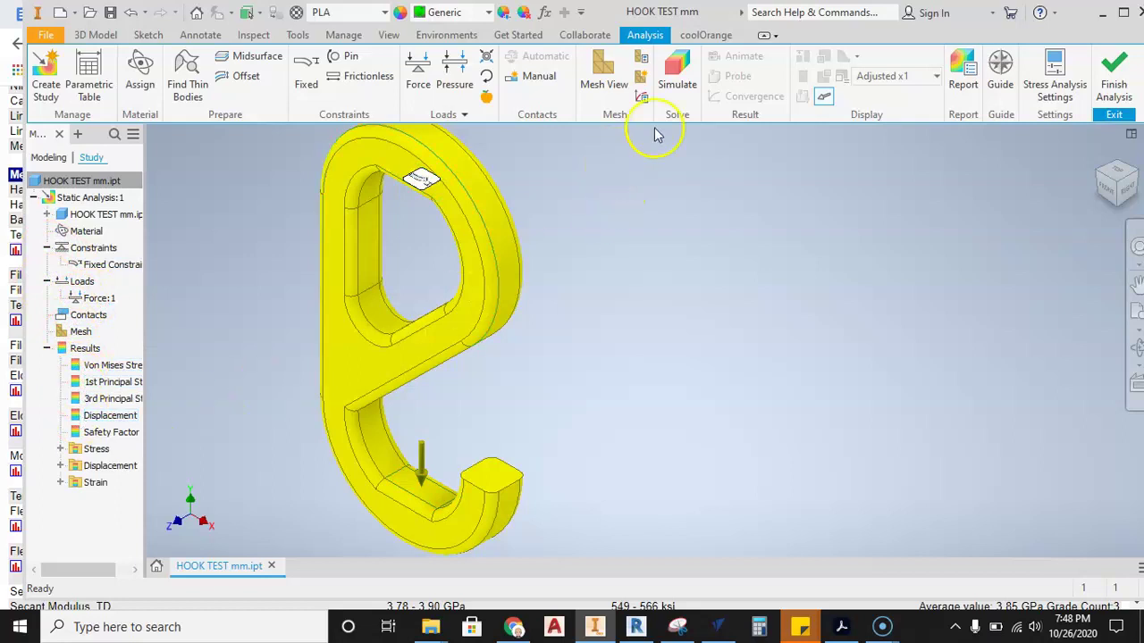
pyautogui.click(677, 80)
pyautogui.click(339, 295)
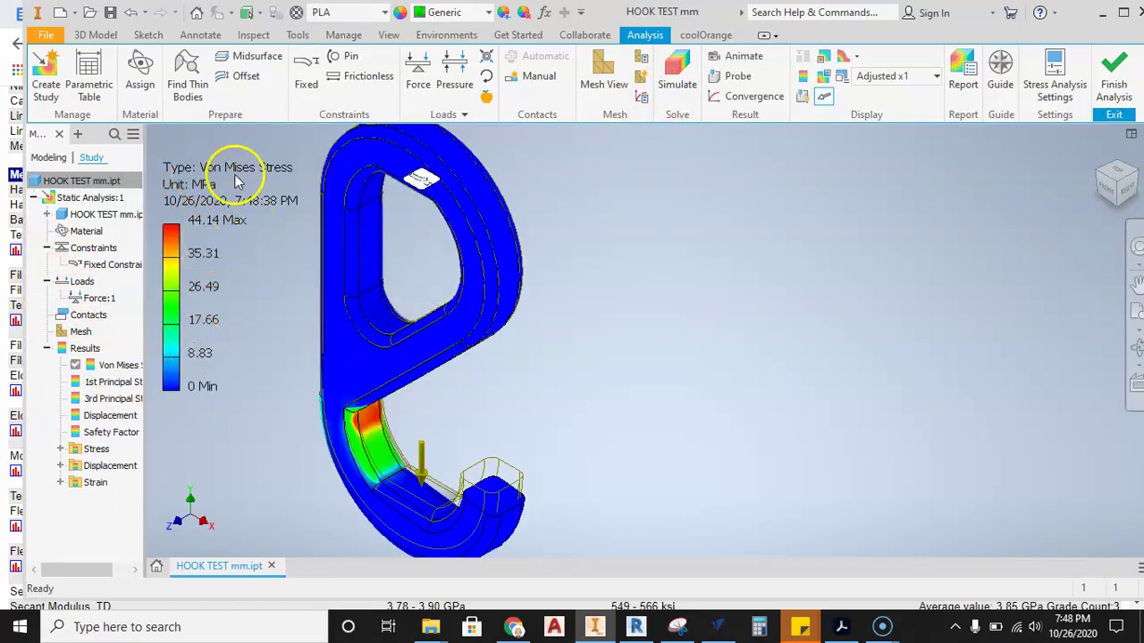
# Display the 1st and 3rd principal stress, displacement and safety factor results, and check the magnitude of the hook's force load
pyautogui.doubleClick(108, 381)
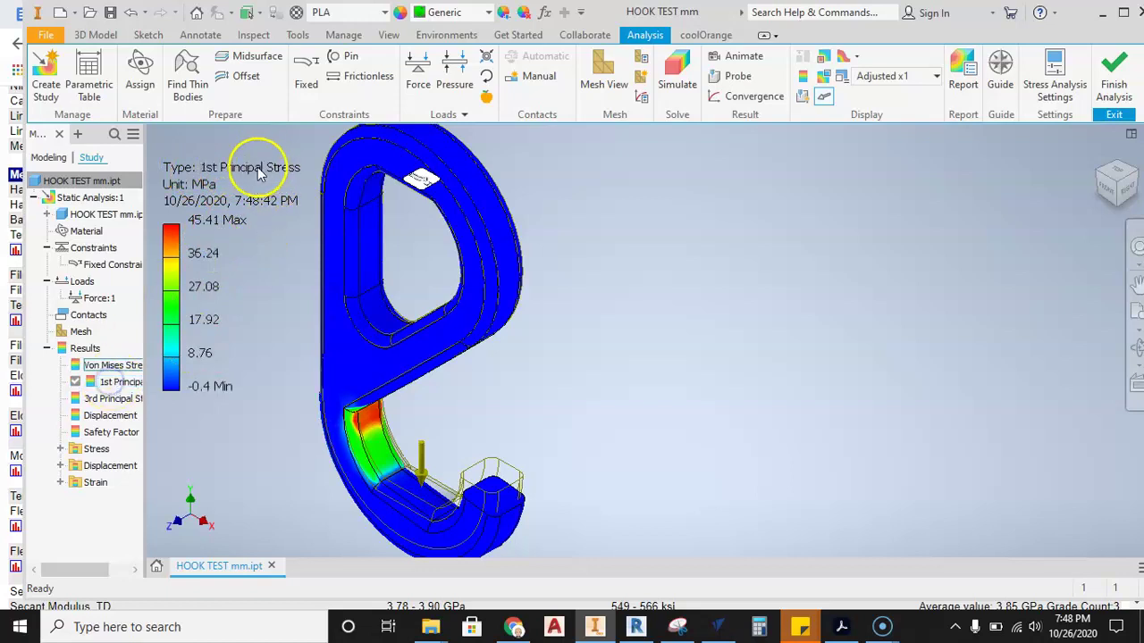
pyautogui.doubleClick(103, 399)
pyautogui.doubleClick(104, 415)
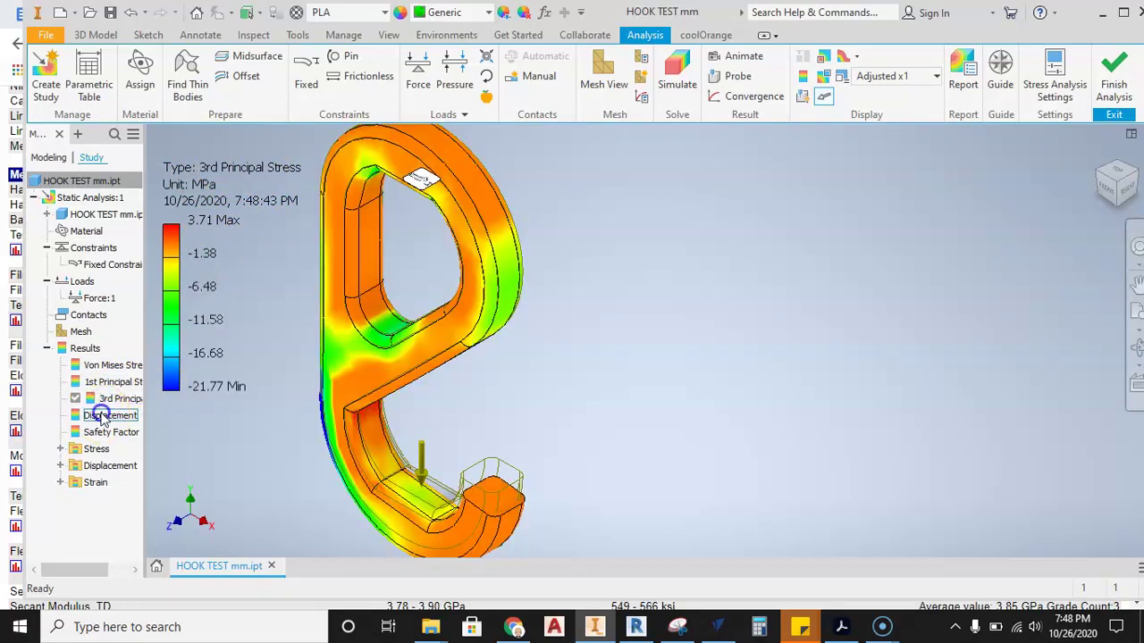
pyautogui.doubleClick(107, 432)
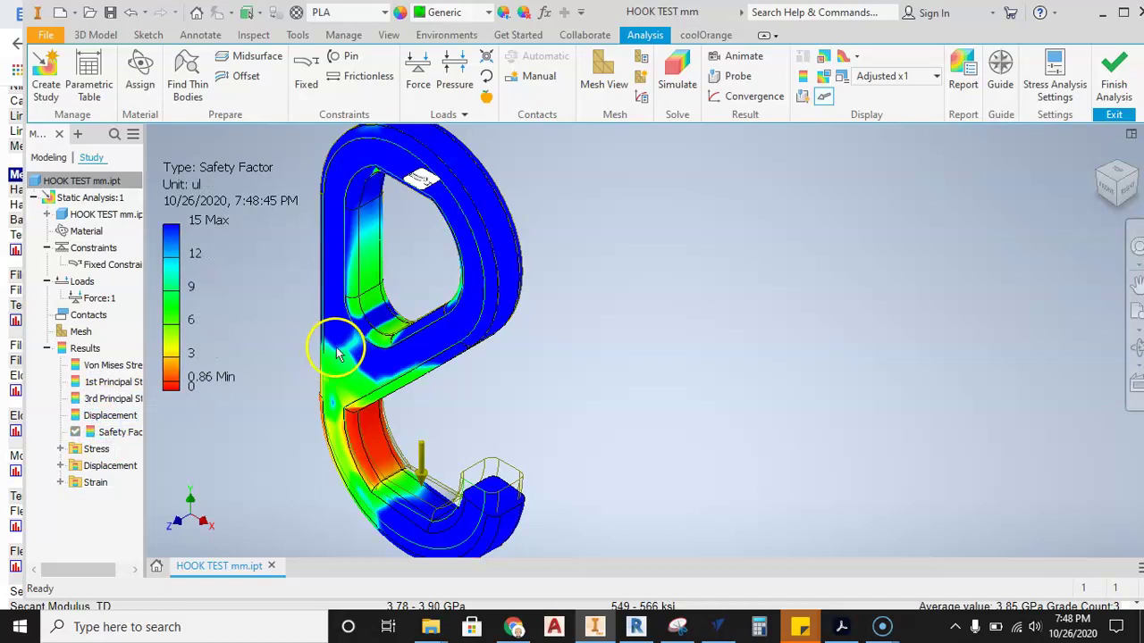
pyautogui.doubleClick(89, 298)
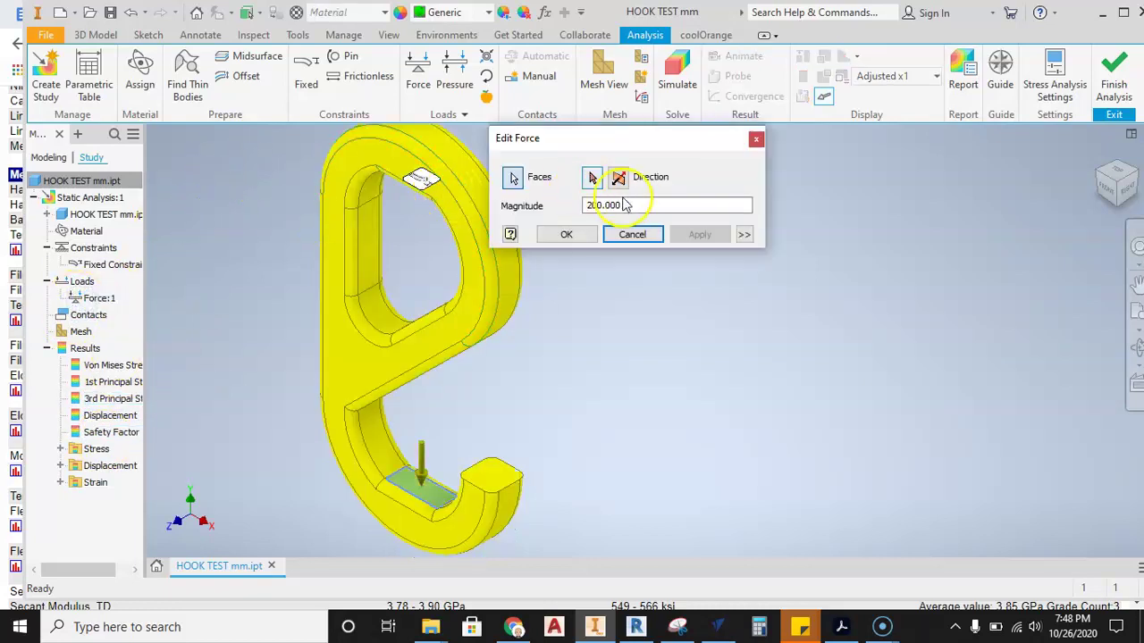
pyautogui.click(756, 143)
# Examine the hook's inner curve and the face carrying the force load, close up and as a whole
pyautogui.keyDown('shift'); pyautogui.moveTo(242, 300); pyautogui.dragTo(254, 303, button='middle'); pyautogui.keyUp('shift')
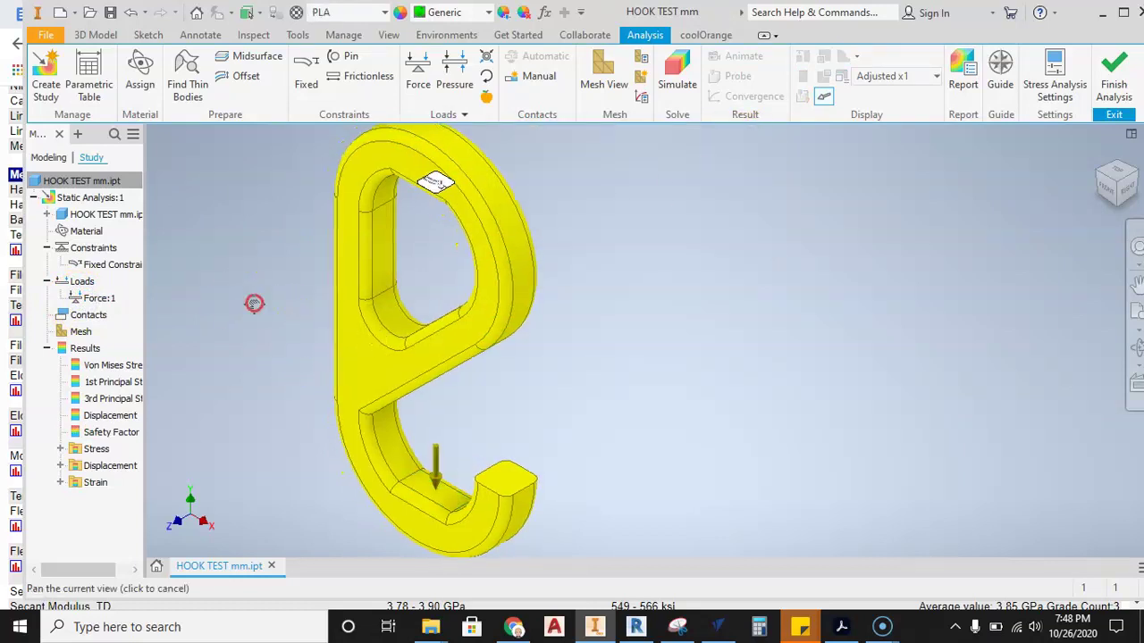
pyautogui.keyDown('shift'); pyautogui.moveTo(595, 312); pyautogui.dragTo(588, 306, button='middle'); pyautogui.keyUp('shift')
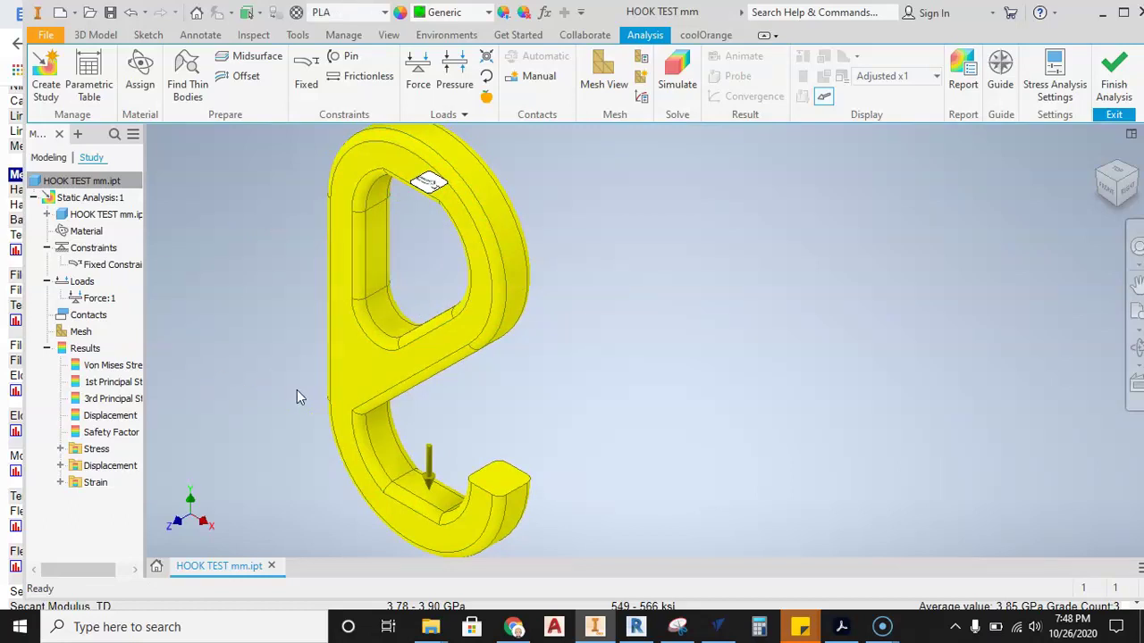
pyautogui.scroll(3, 423, 278)
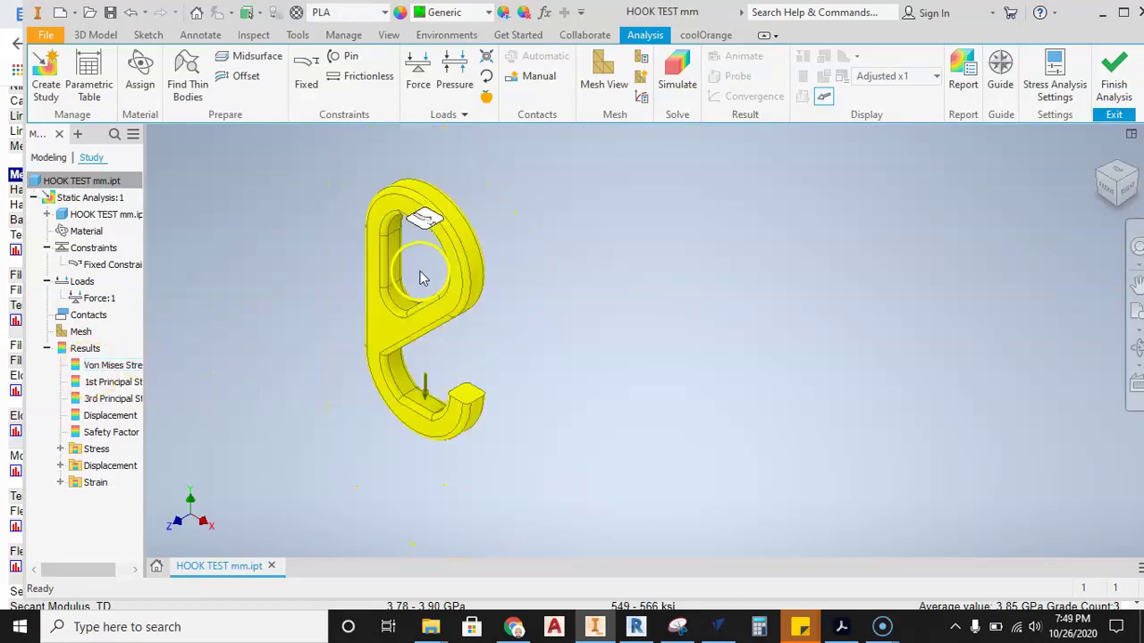
pyautogui.scroll(-3, 422, 278)
pyautogui.moveTo(423, 278); pyautogui.dragTo(434, 245, button='middle')
pyautogui.scroll(-3, 396, 254)
pyautogui.scroll(4, 405, 254)
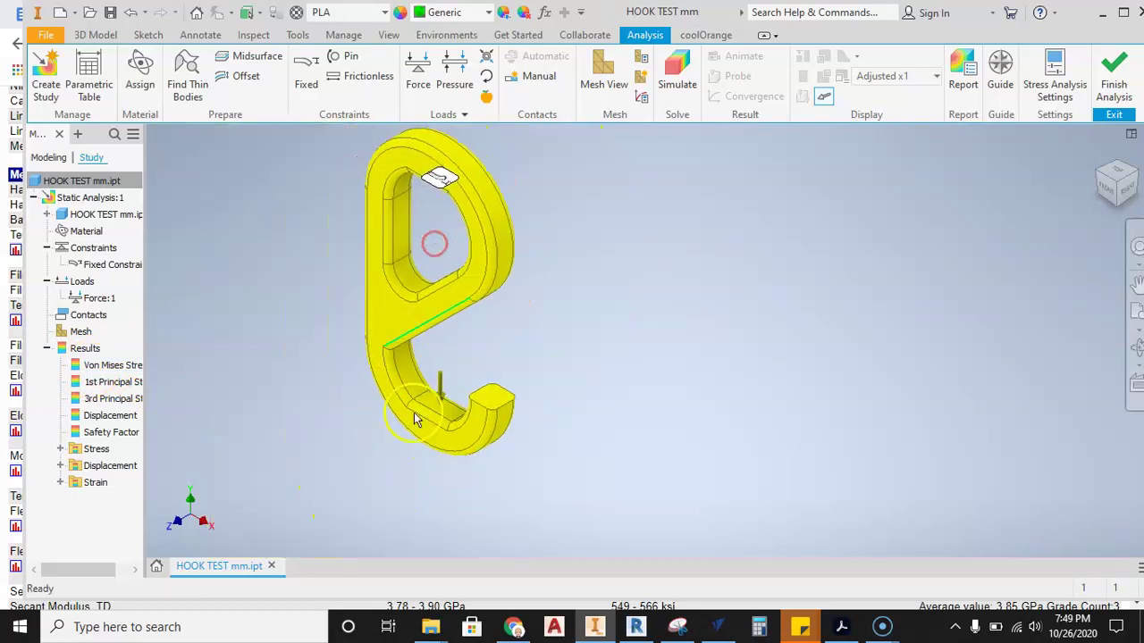
pyautogui.scroll(-3, 402, 358)
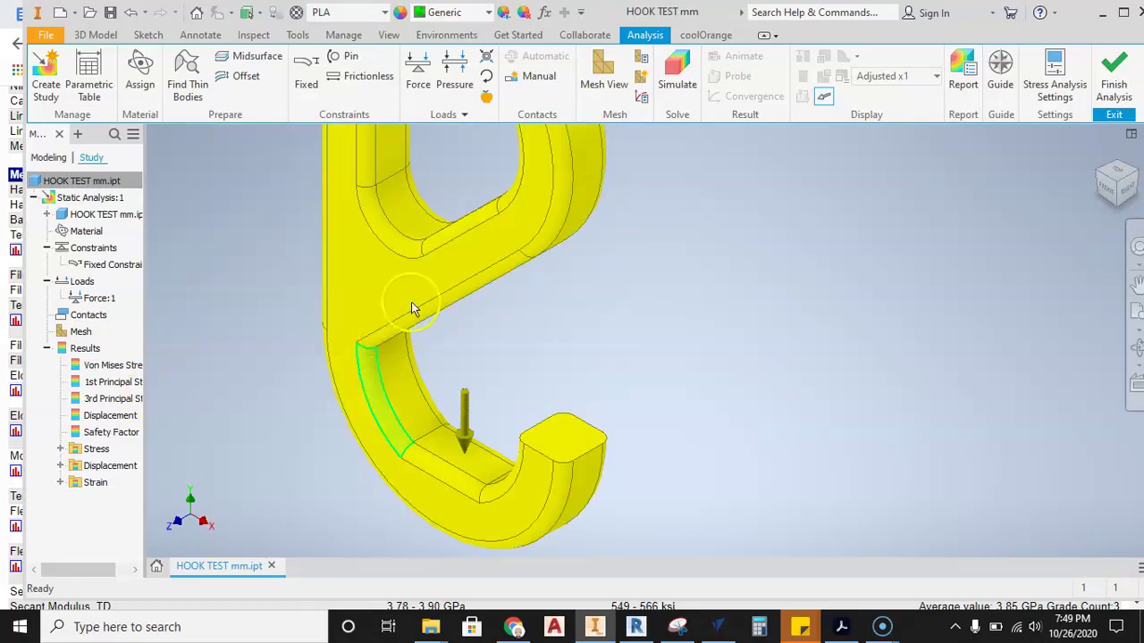
pyautogui.scroll(2, 401, 363)
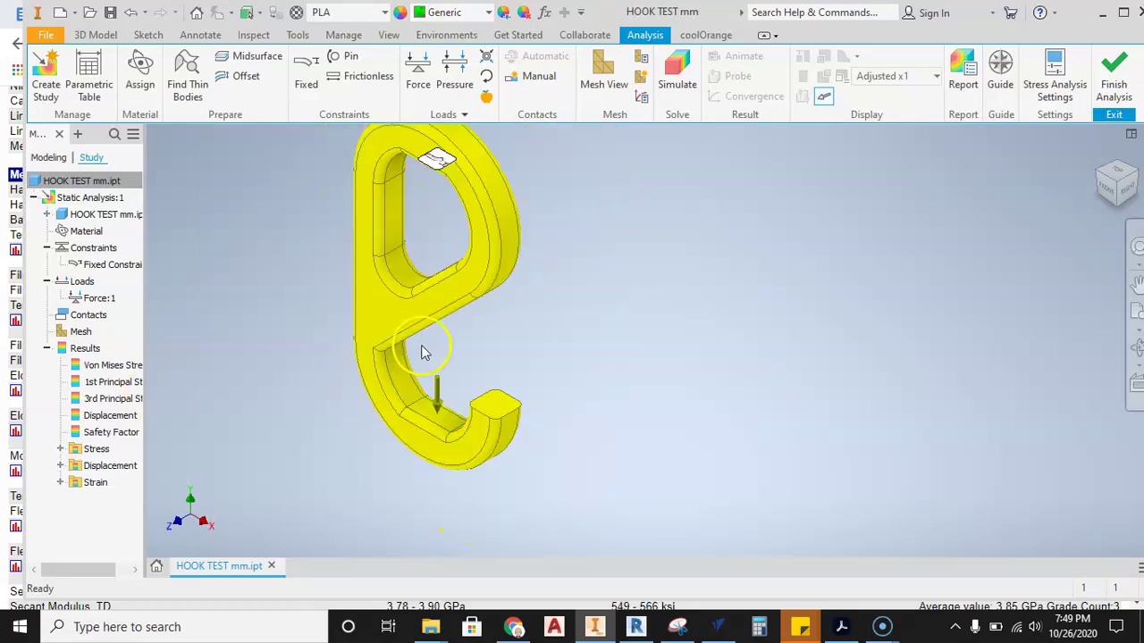
pyautogui.keyDown('shift'); pyautogui.moveTo(421, 352); pyautogui.dragTo(435, 383, button='middle'); pyautogui.keyUp('shift')
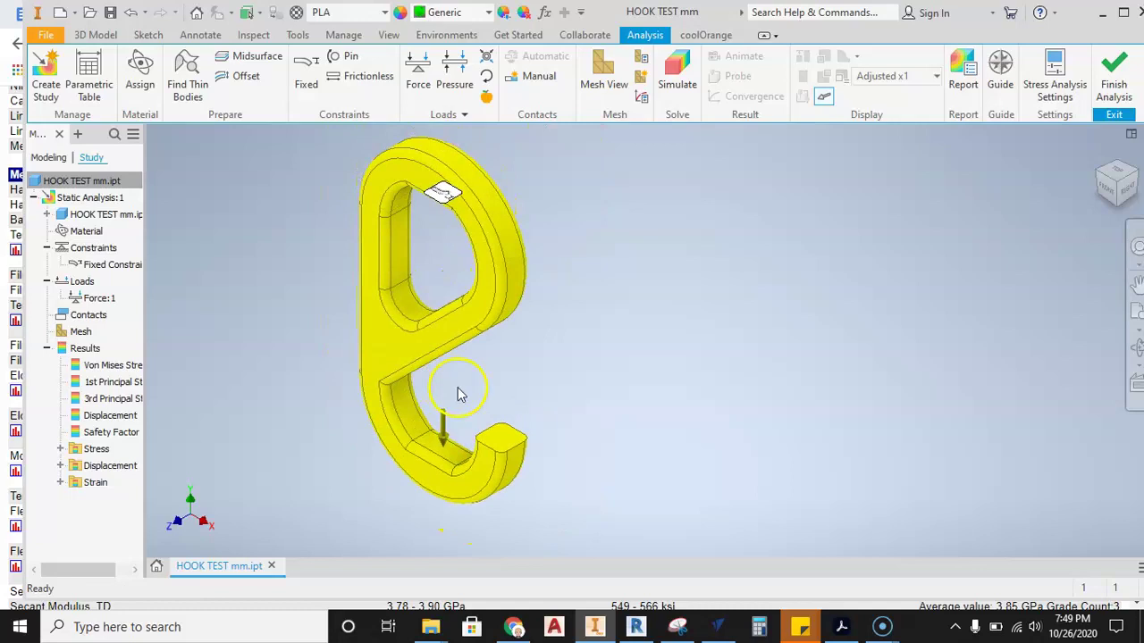
pyautogui.scroll(-3, 426, 427)
pyautogui.keyDown('shift'); pyautogui.moveTo(527, 436); pyautogui.dragTo(600, 388, button='middle'); pyautogui.keyUp('shift')
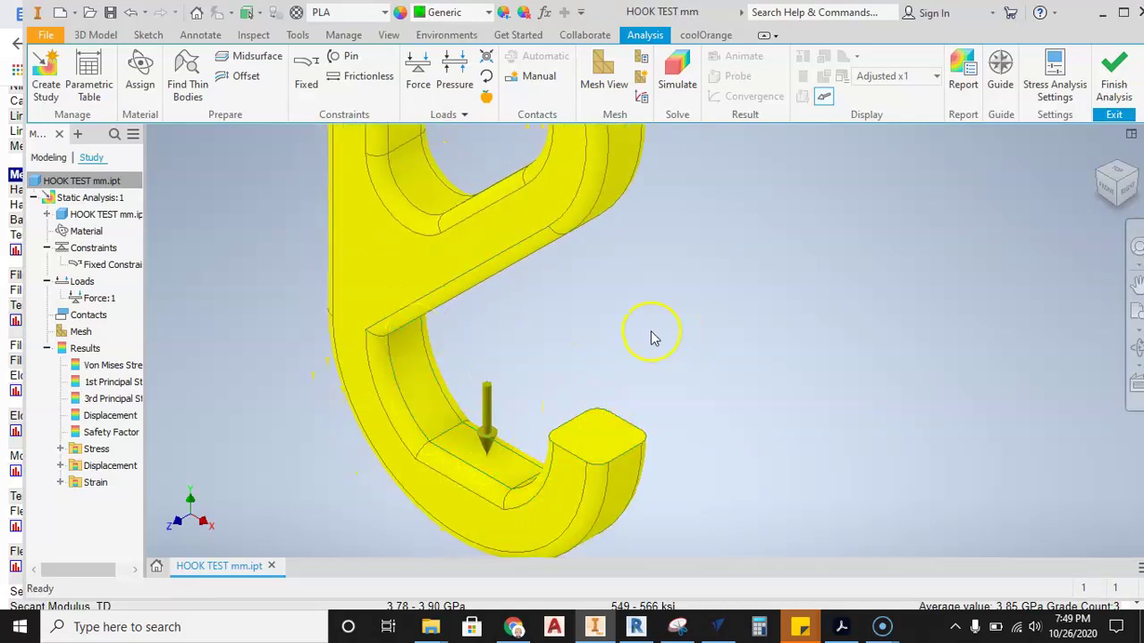
pyautogui.scroll(3, 651, 338)
pyautogui.keyDown('shift'); pyautogui.moveTo(635, 344); pyautogui.dragTo(557, 367, button='middle'); pyautogui.keyUp('shift')
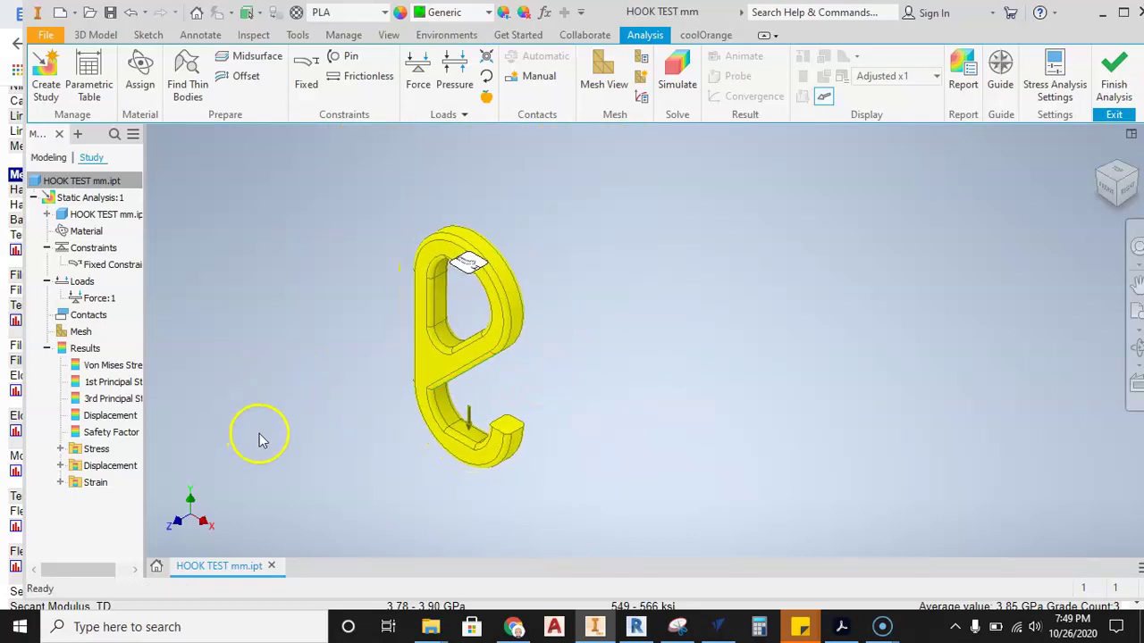